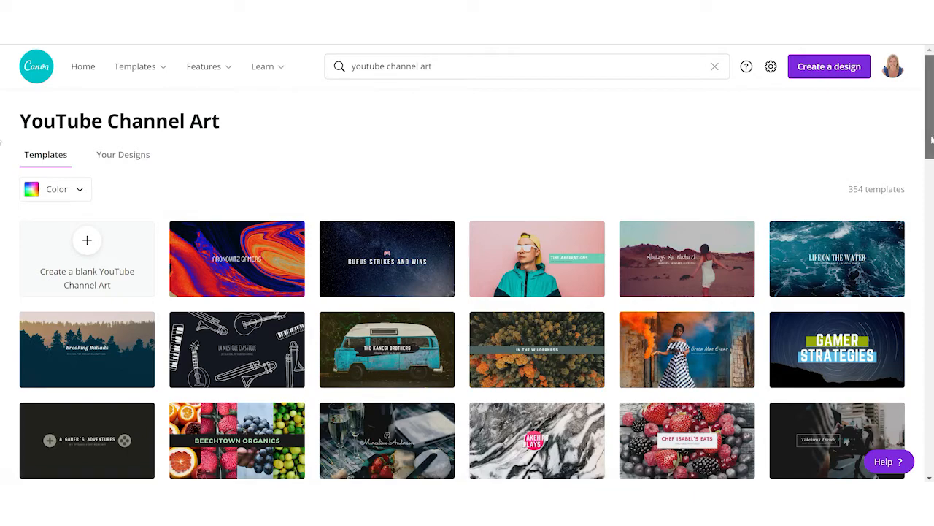
- Browse the YouTube Channel Art templates and open the black "Games with Alfredo" gaming template
{"action": "scroll", "coordinate": [3, 206], "scroll_direction": "down", "scroll_amount": 2}
{"action": "scroll", "coordinate": [3, 206], "scroll_direction": "down", "scroll_amount": 5}
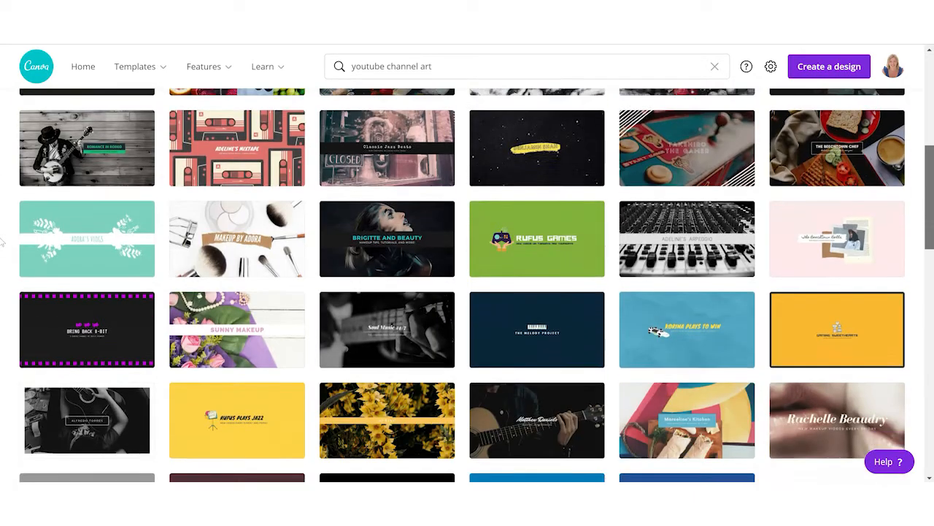
{"action": "scroll", "coordinate": [2, 262], "scroll_direction": "down", "scroll_amount": 5}
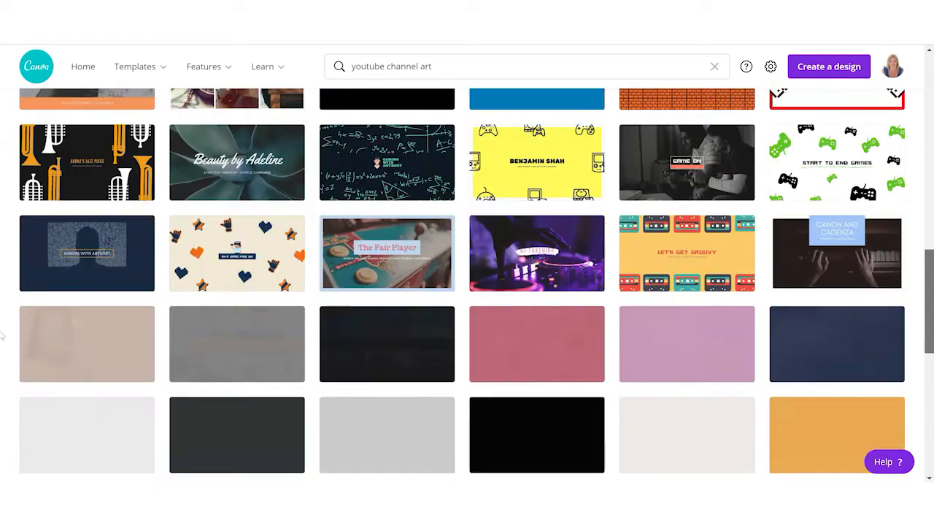
{"action": "scroll", "coordinate": [2, 359], "scroll_direction": "down", "scroll_amount": 6}
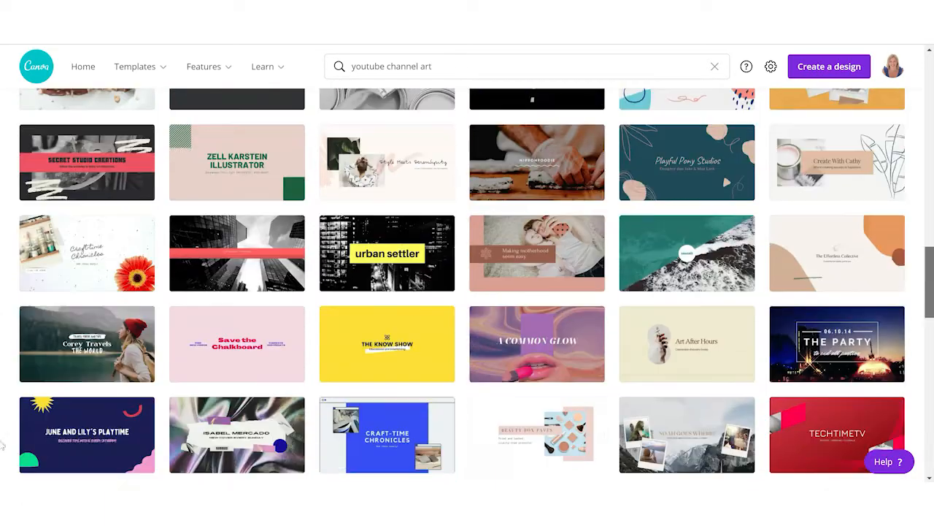
{"action": "scroll", "coordinate": [3, 464], "scroll_direction": "down", "scroll_amount": 6}
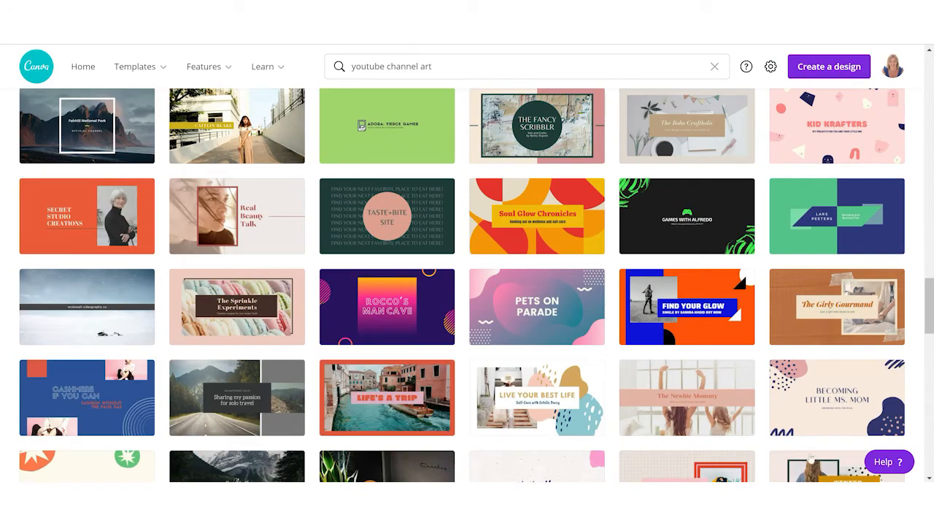
{"action": "left_click", "coordinate": [699, 219]}
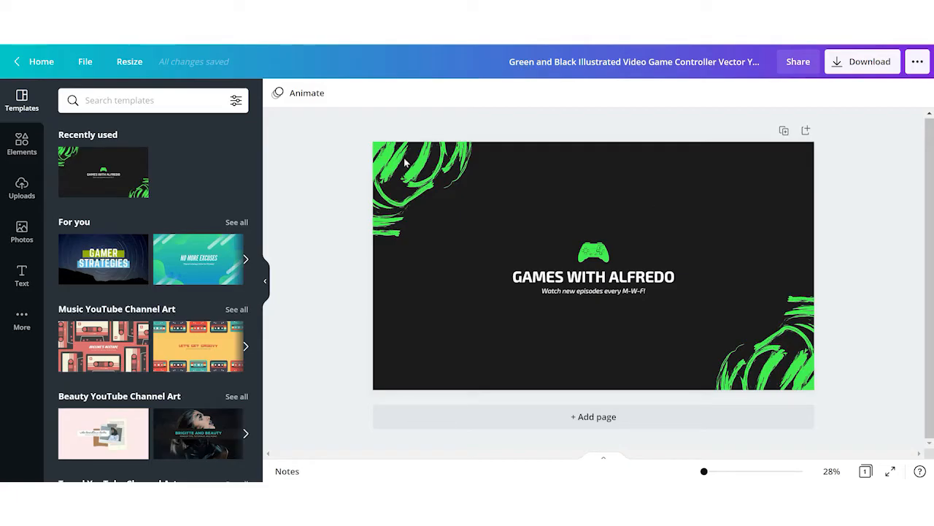
- Add the uploaded YouTube banner size chart image to the design and stretch it to cover the whole canvas
{"action": "left_click", "coordinate": [22, 187]}
{"action": "mouse_move", "coordinate": [115, 210]}
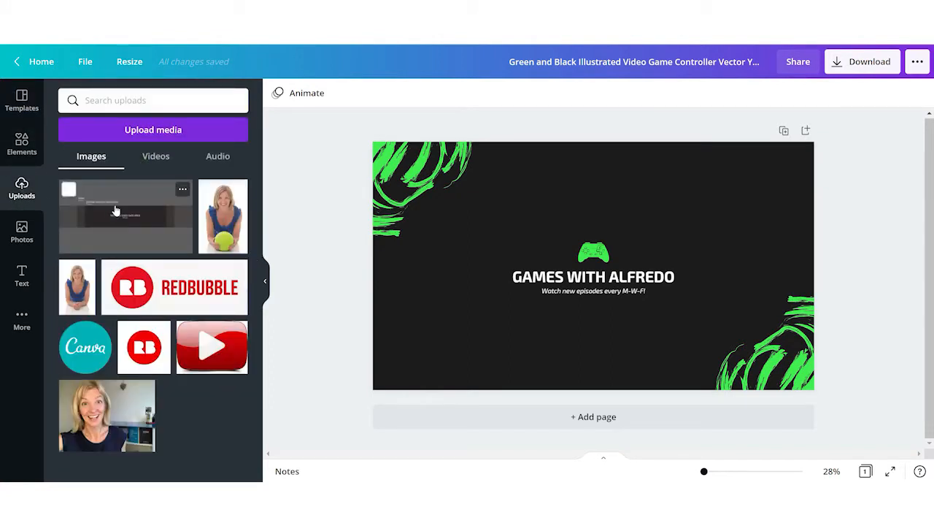
{"action": "left_click", "coordinate": [115, 210]}
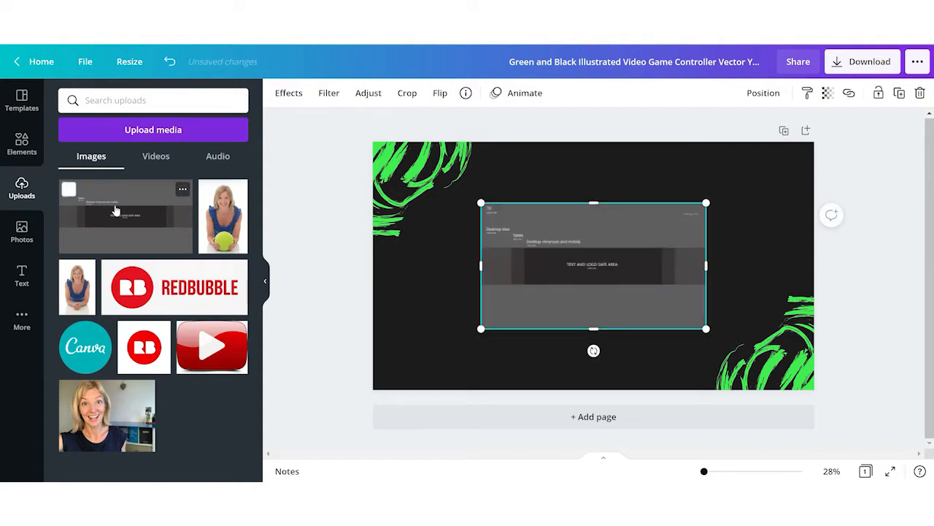
{"action": "left_click_drag", "start_coordinate": [481, 328], "coordinate": [376, 385]}
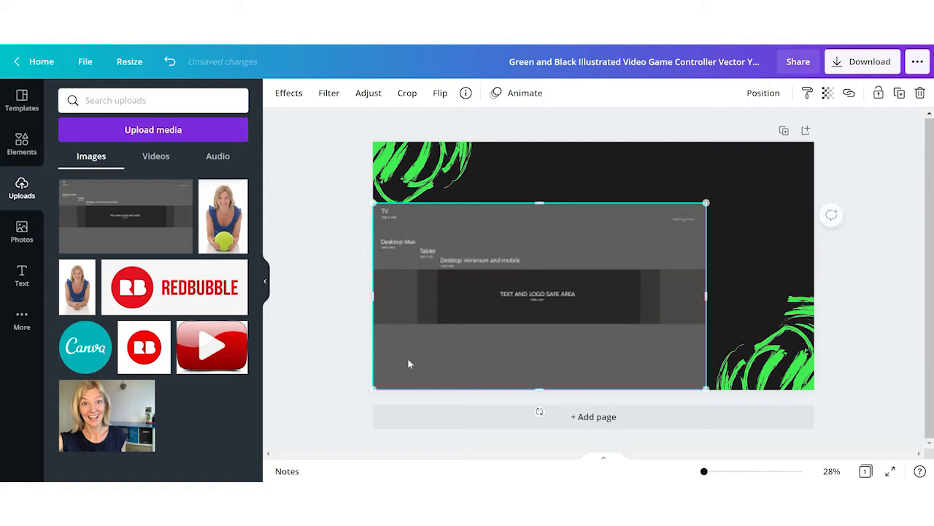
{"action": "left_click_drag", "start_coordinate": [705, 203], "coordinate": [816, 146]}
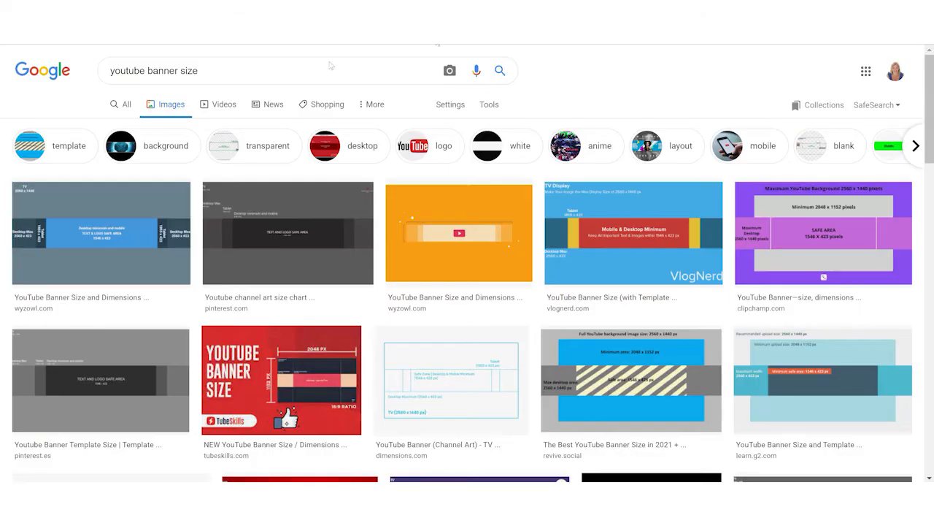
- Examine the Google image results for youtube banner size where the size chart image came from
{"action": "left_click_drag", "start_coordinate": [207, 71], "coordinate": [106, 80]}
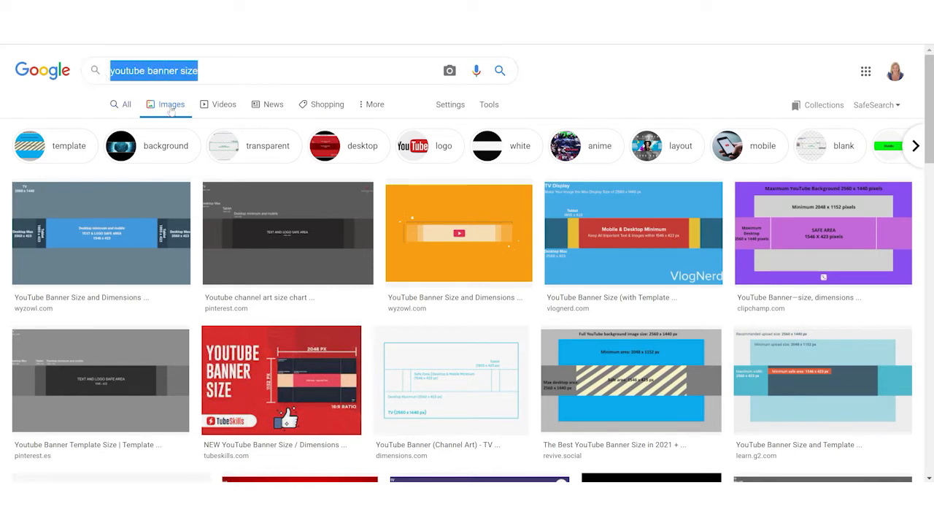
{"action": "right_click", "coordinate": [259, 227]}
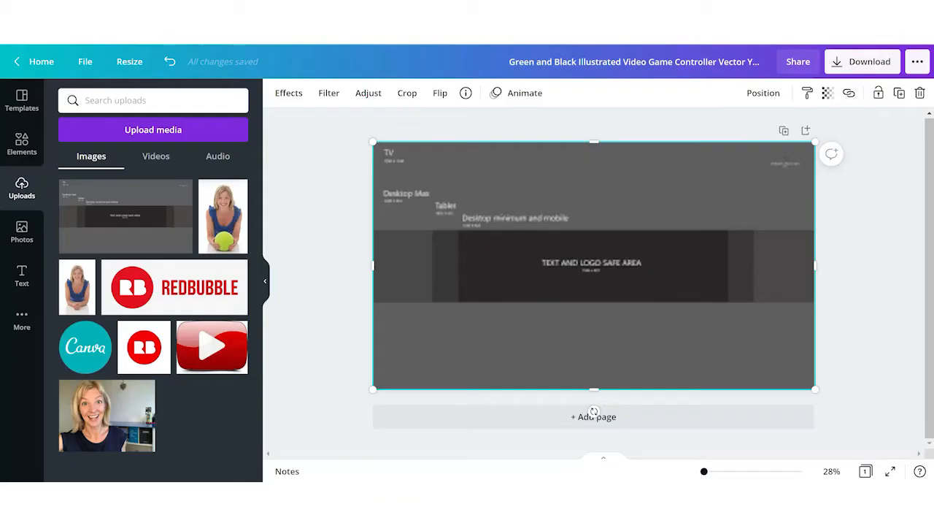
- Deselect the chart and turn on the rulers for the design
{"action": "left_click", "coordinate": [358, 203]}
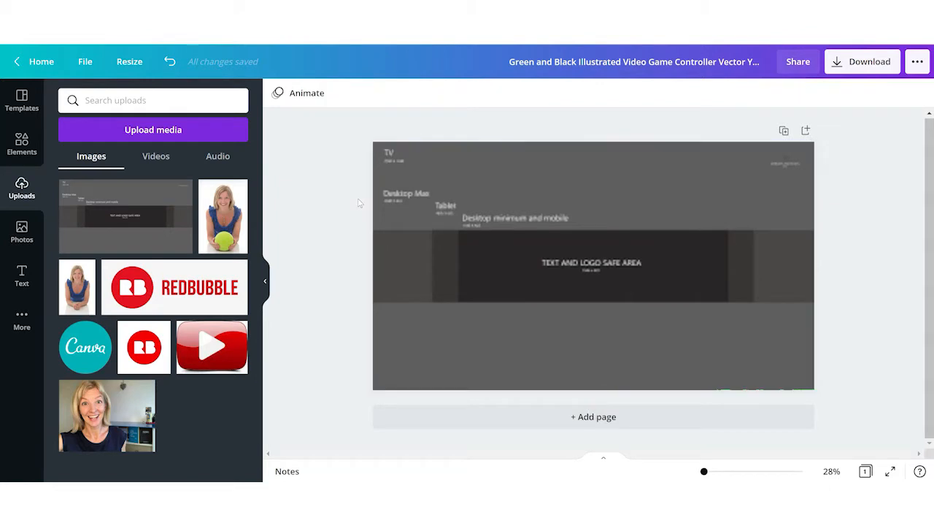
{"action": "left_click", "coordinate": [86, 63]}
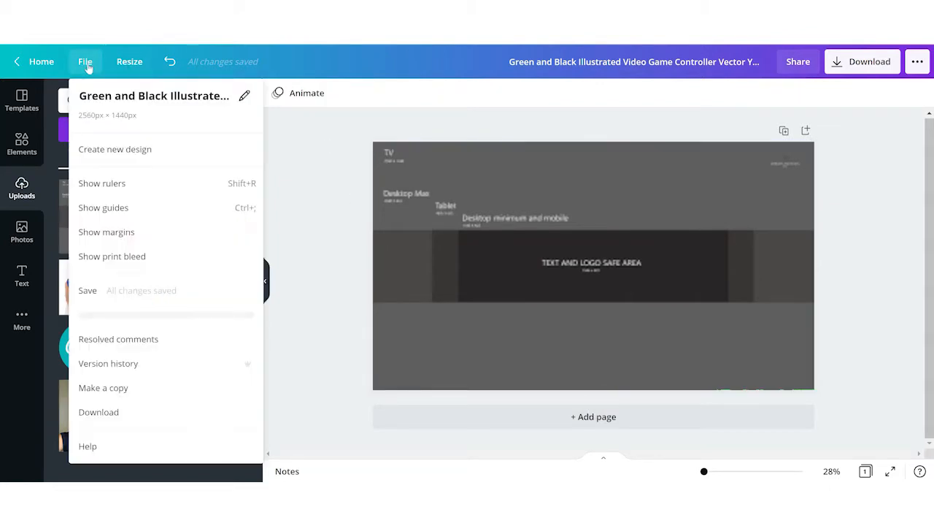
{"action": "left_click", "coordinate": [125, 191]}
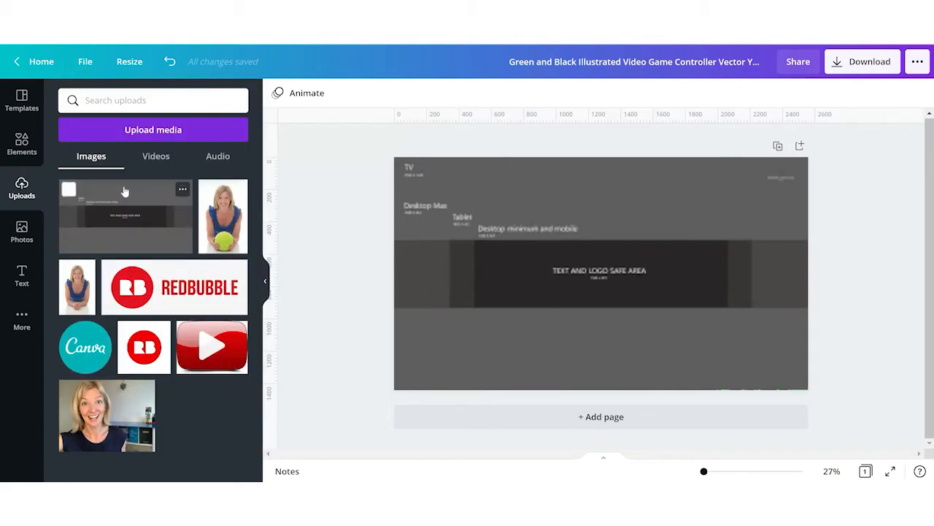
- Drag guides from the rulers onto the edges of the chart's text and logo safe area, tablet and desktop zones
{"action": "left_click_drag", "start_coordinate": [389, 121], "coordinate": [402, 306]}
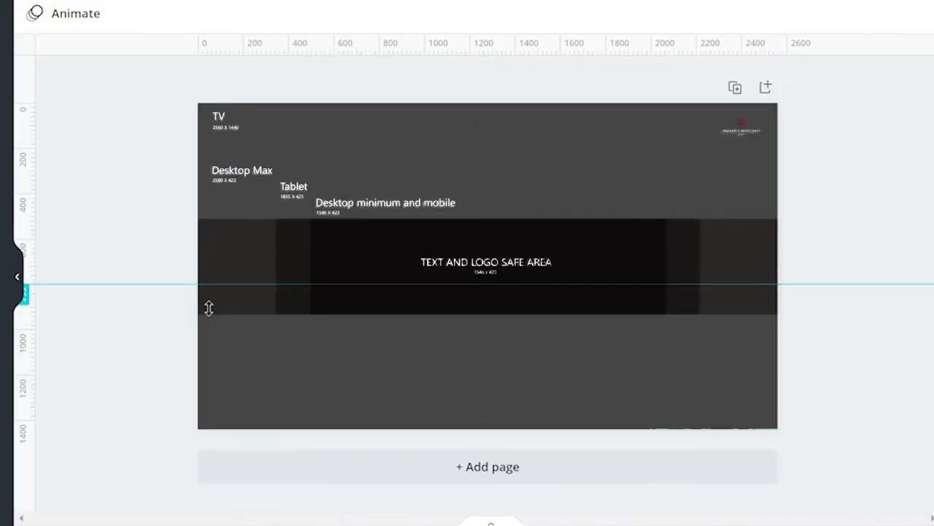
{"action": "left_click_drag", "start_coordinate": [210, 313], "coordinate": [210, 314]}
{"action": "left_click_drag", "start_coordinate": [192, 45], "coordinate": [221, 218]}
{"action": "left_click_drag", "start_coordinate": [35, 89], "coordinate": [696, 157]}
{"action": "left_click_drag", "start_coordinate": [32, 72], "coordinate": [664, 142]}
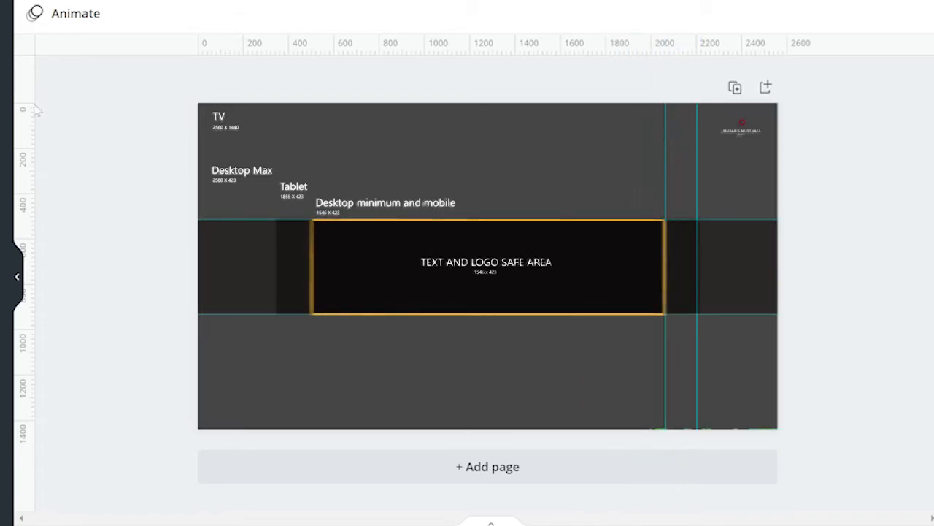
{"action": "left_click_drag", "start_coordinate": [28, 112], "coordinate": [311, 158]}
{"action": "left_click_drag", "start_coordinate": [31, 109], "coordinate": [277, 169]}
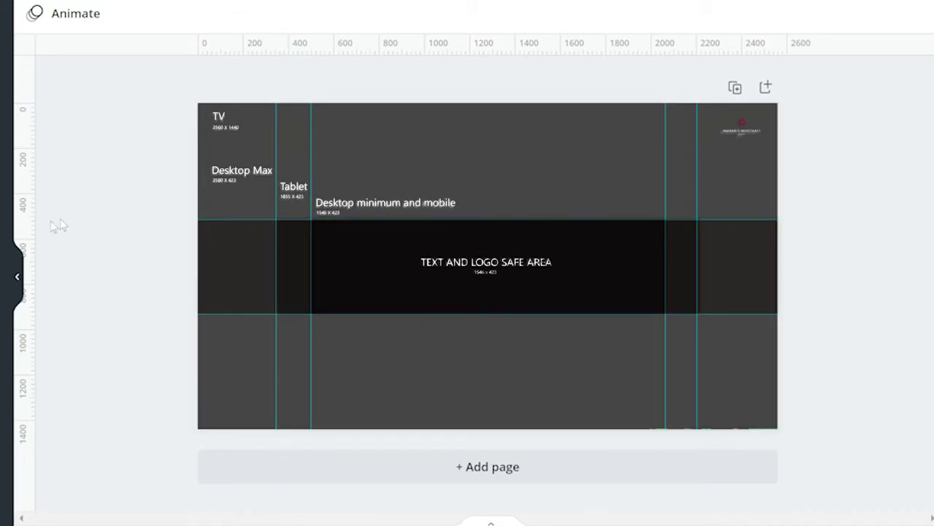
{"action": "left_click_drag", "start_coordinate": [226, 219], "coordinate": [224, 313]}
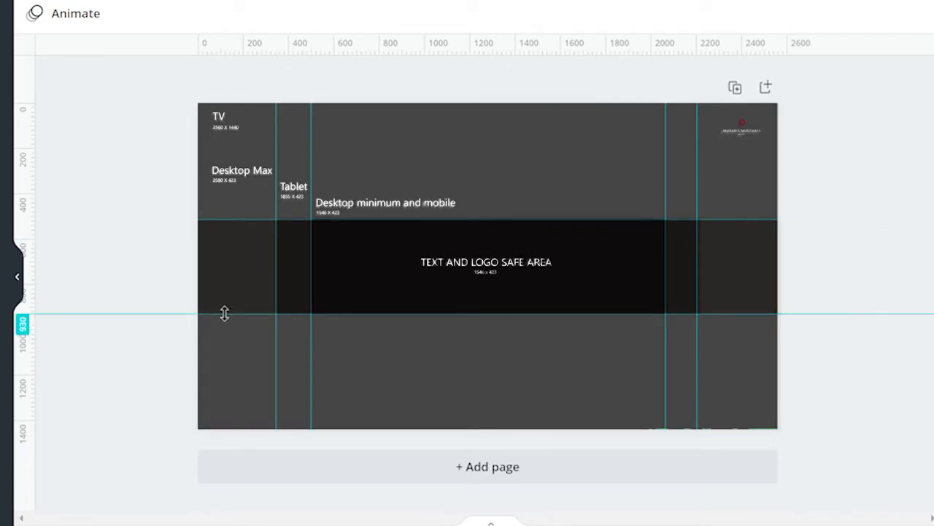
{"action": "left_click_drag", "start_coordinate": [310, 270], "coordinate": [309, 270]}
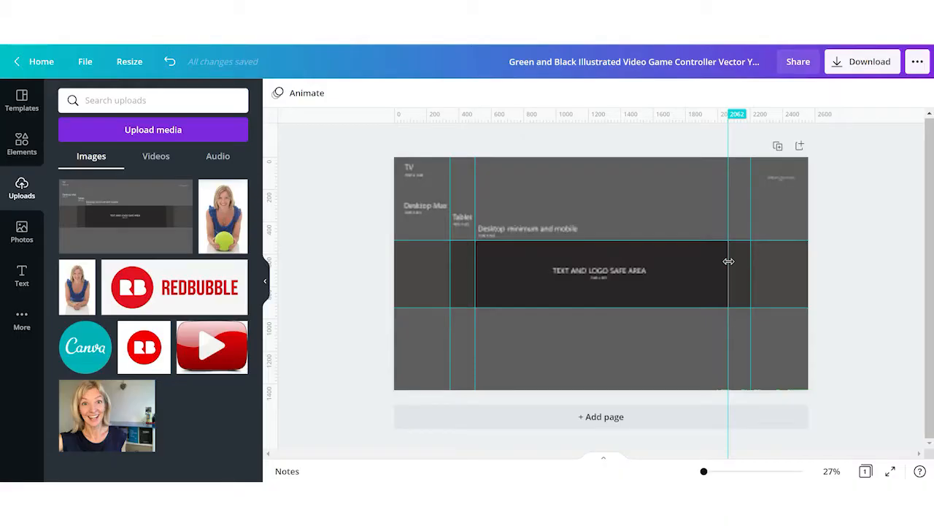
- Delete the size chart image, keeping the guides on the template
{"action": "left_click", "coordinate": [632, 267]}
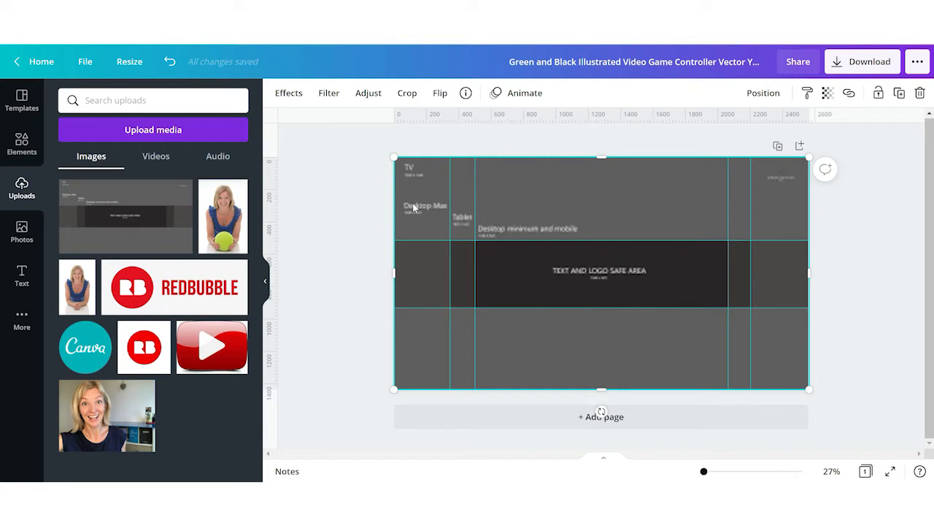
{"action": "key", "text": "Delete"}
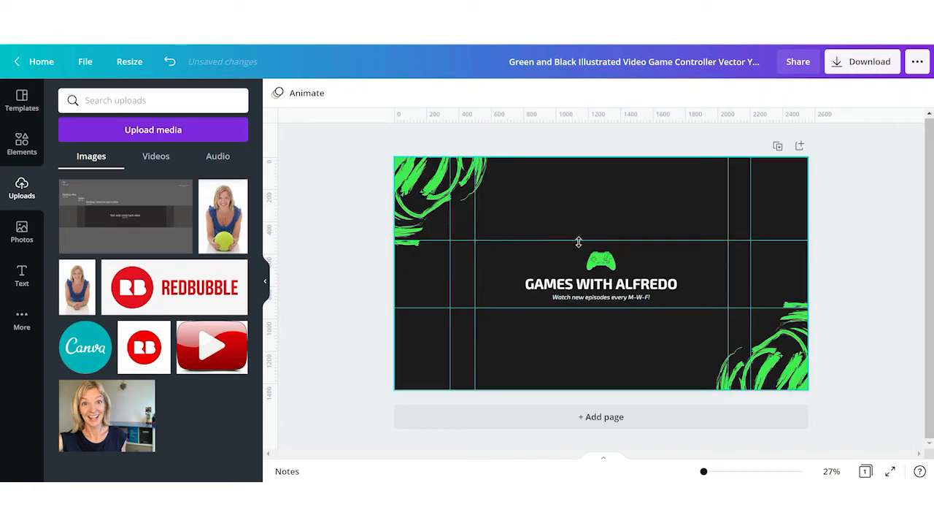
- Add the starry space image from recently used elements and enlarge it to overfill the canvas
{"action": "left_click", "coordinate": [22, 144]}
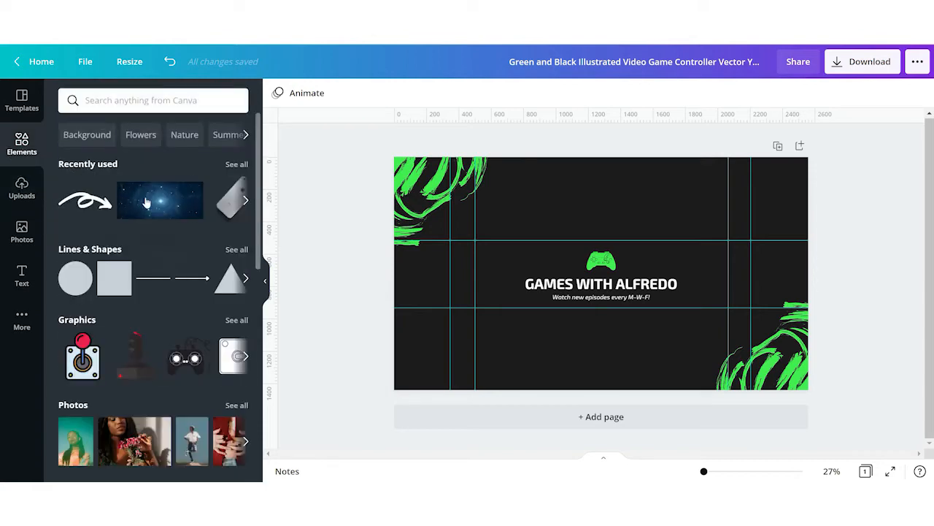
{"action": "left_click", "coordinate": [161, 204]}
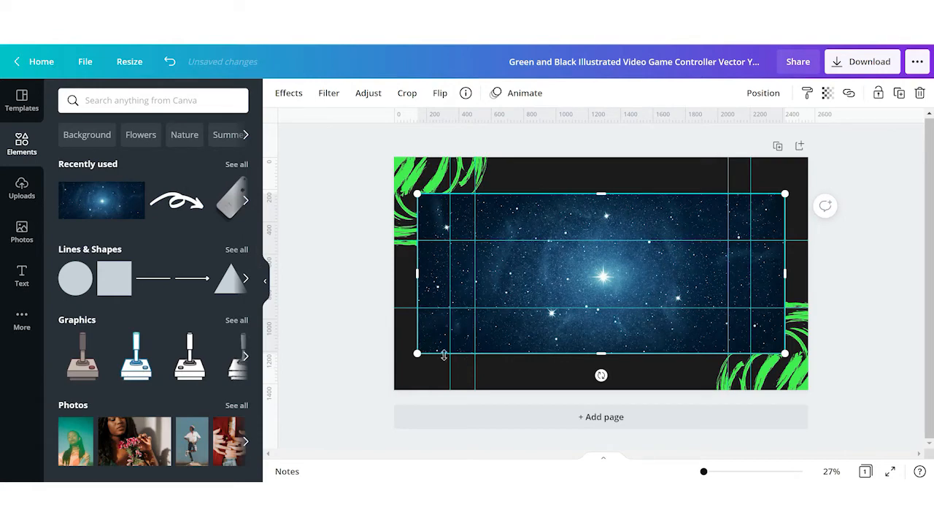
{"action": "left_click_drag", "start_coordinate": [418, 353], "coordinate": [315, 394]}
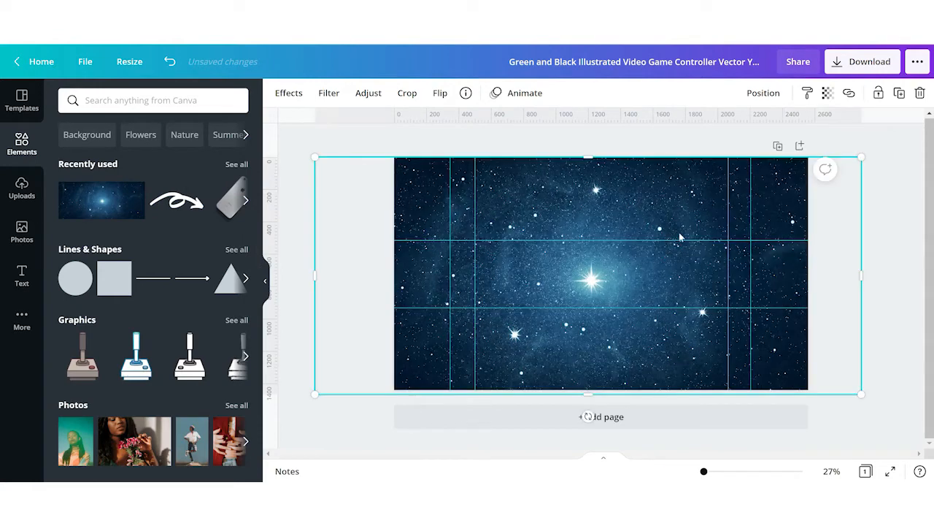
- Send the space image to the back behind the template's graphics and title
{"action": "left_click", "coordinate": [763, 94]}
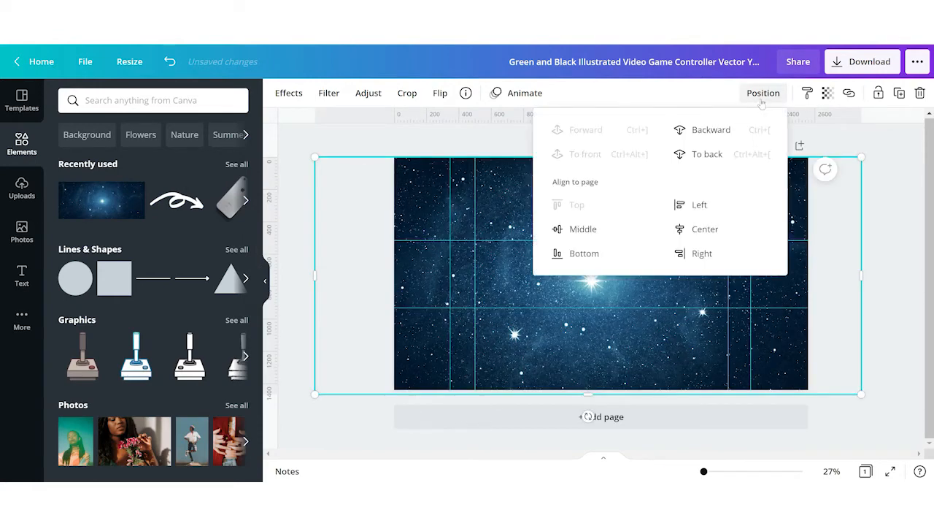
{"action": "left_click", "coordinate": [707, 154]}
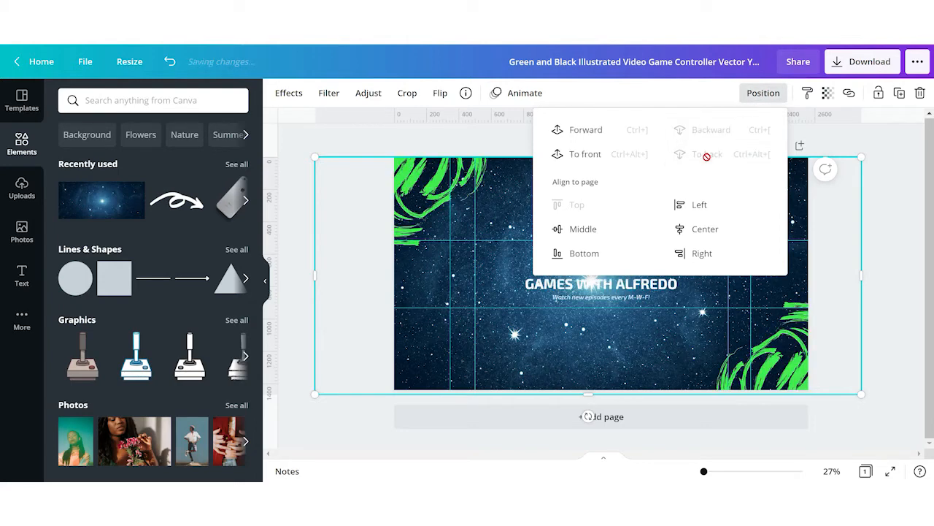
{"action": "left_click", "coordinate": [900, 187]}
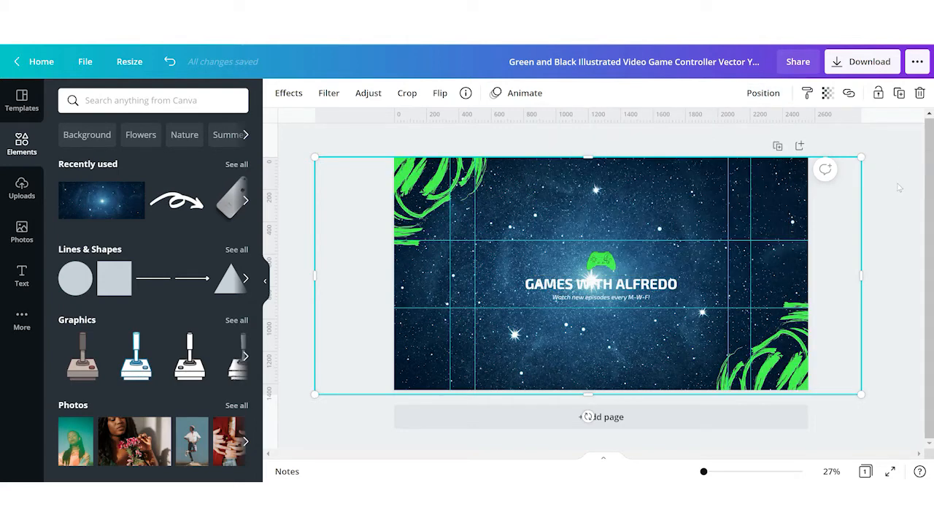
- Ungroup the title block and delete the green game controller icon above the title
{"action": "left_click", "coordinate": [600, 260]}
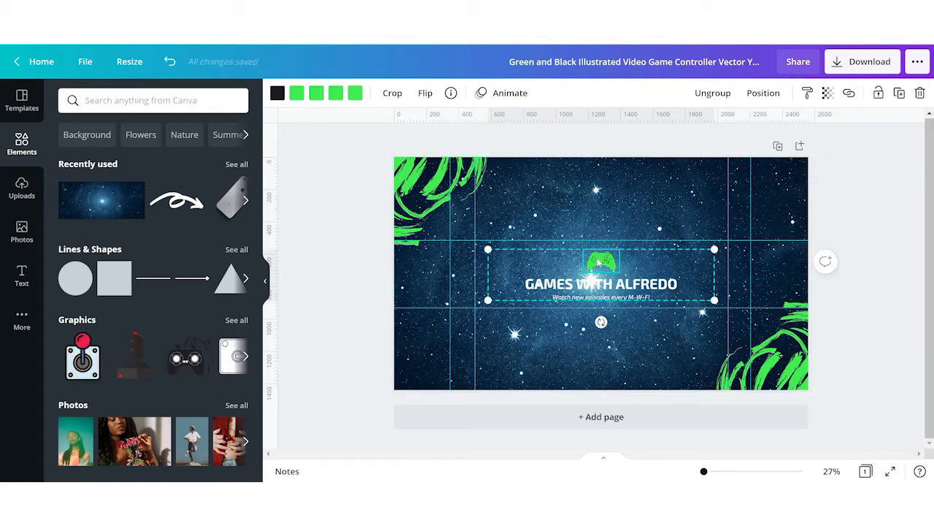
{"action": "left_click", "coordinate": [719, 94]}
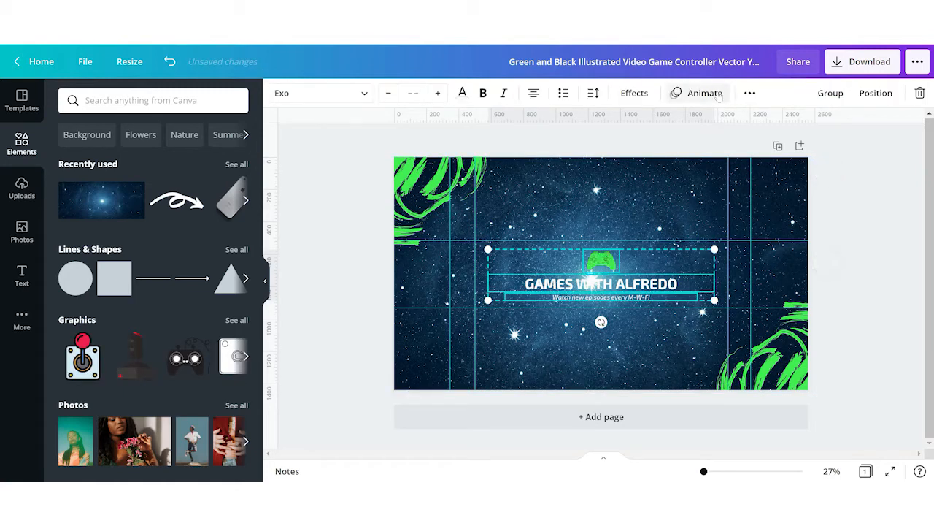
{"action": "left_click", "coordinate": [688, 150]}
{"action": "left_click", "coordinate": [597, 260]}
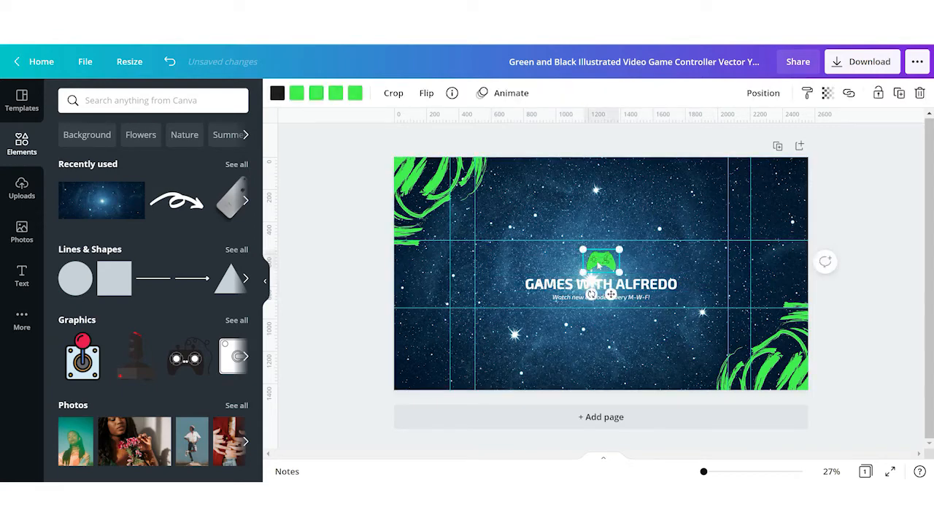
{"action": "key", "text": "Delete"}
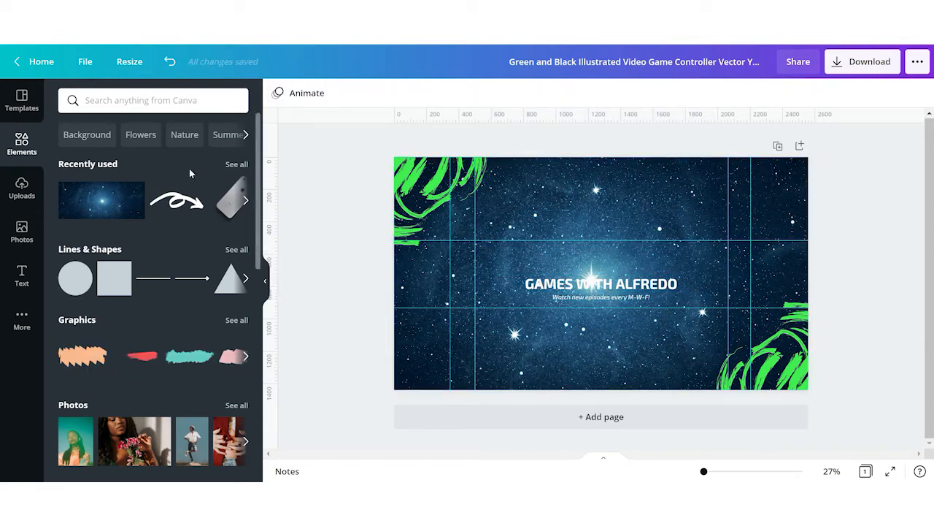
- Add the uploaded photo of the woman holding a ball and shrink it beside the left end of the title
{"action": "left_click", "coordinate": [24, 191]}
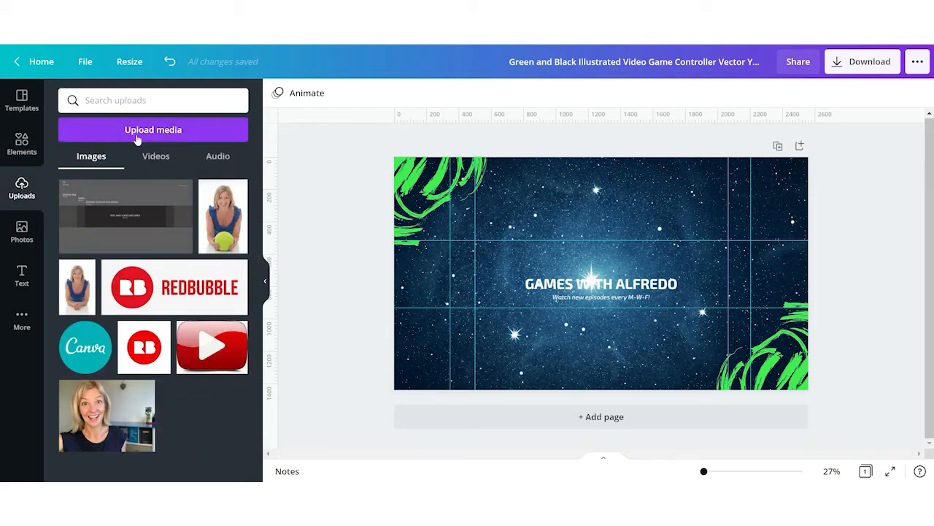
{"action": "left_click", "coordinate": [223, 216]}
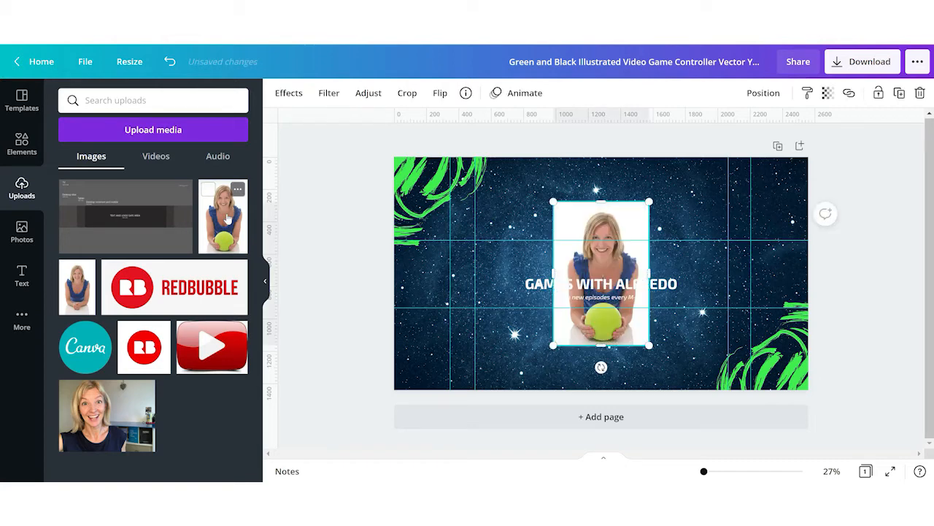
{"action": "left_click_drag", "start_coordinate": [598, 279], "coordinate": [521, 317]}
{"action": "left_click_drag", "start_coordinate": [571, 385], "coordinate": [523, 316]}
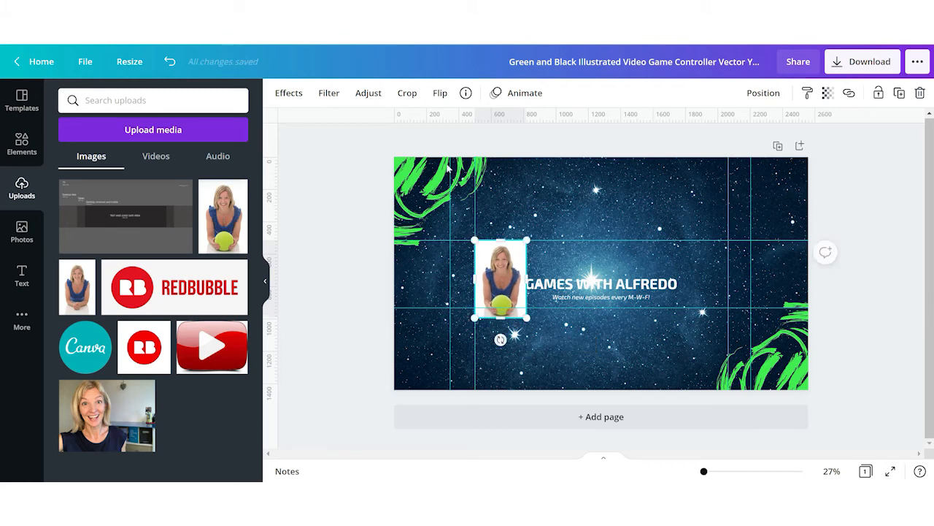
- Remove the background from the woman's photo with Background Remover
{"action": "left_click", "coordinate": [293, 100]}
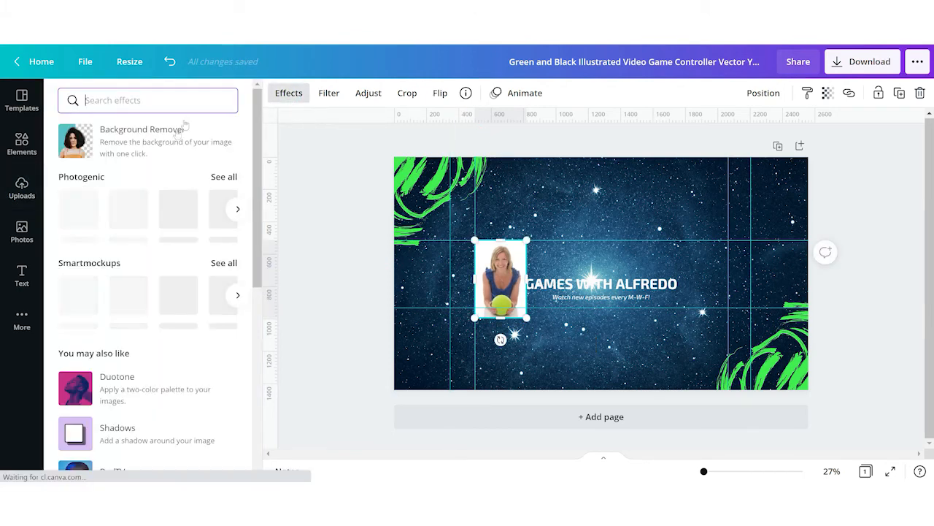
{"action": "left_click", "coordinate": [175, 147]}
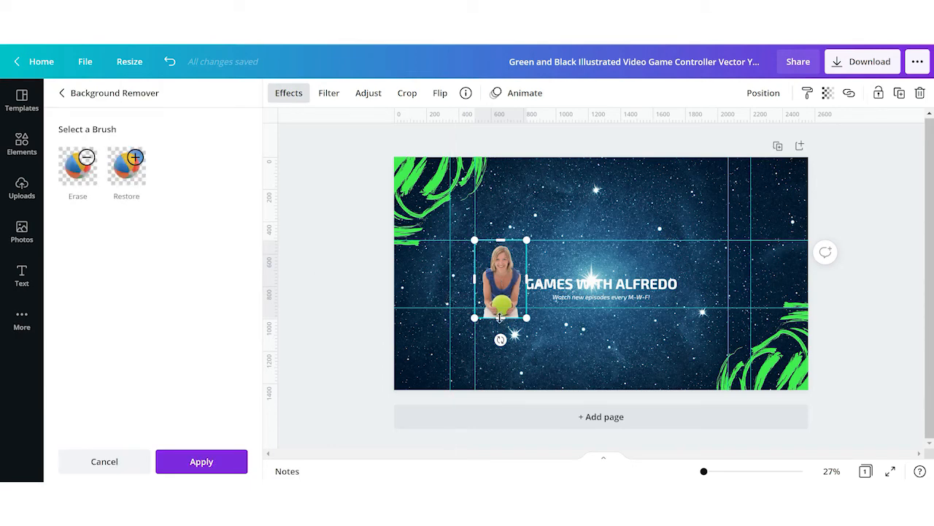
{"action": "left_click_drag", "start_coordinate": [500, 316], "coordinate": [500, 310]}
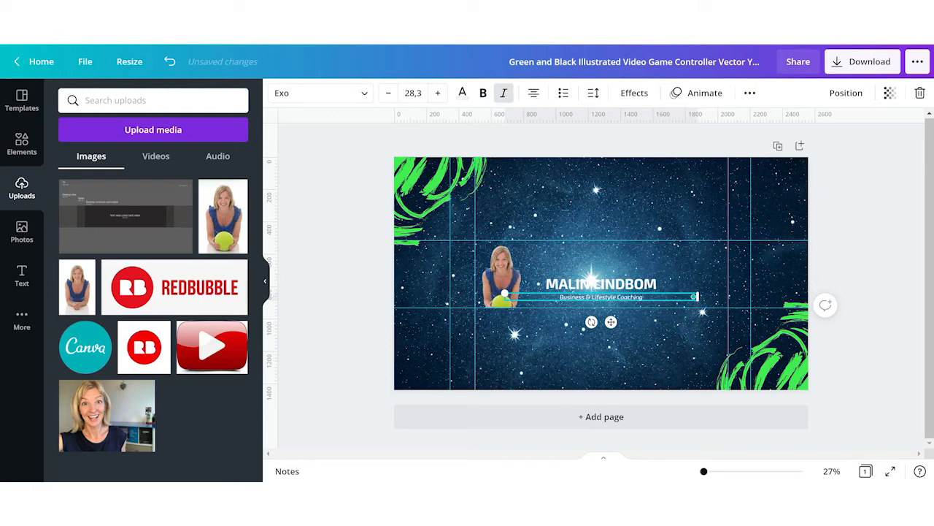
- Select the subtitle under the name title, remove its italics and make it bold
{"action": "left_click", "coordinate": [553, 327]}
{"action": "left_click", "coordinate": [553, 297]}
{"action": "left_click", "coordinate": [504, 94]}
{"action": "left_click", "coordinate": [483, 93]}
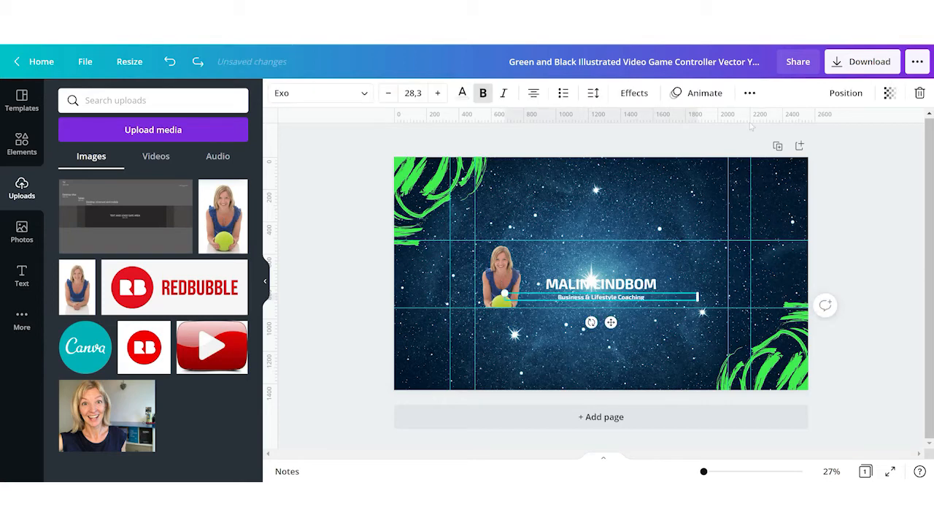
- Duplicate the subtitle and move the copy above the name title
{"action": "left_click", "coordinate": [750, 93]}
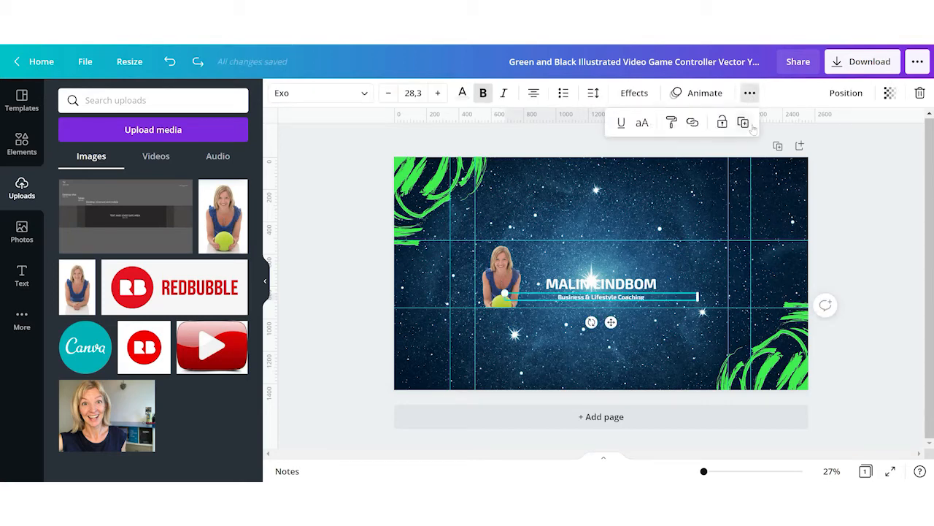
{"action": "left_click", "coordinate": [751, 124]}
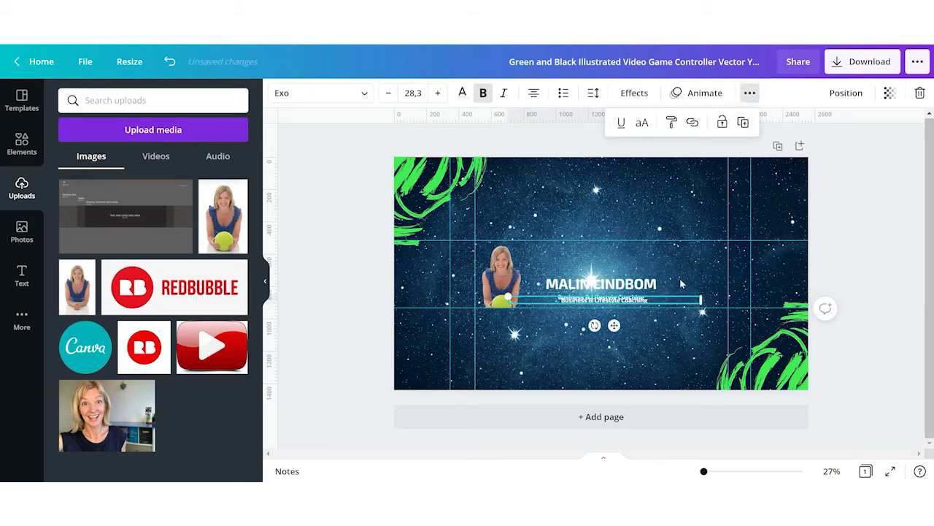
{"action": "left_click_drag", "start_coordinate": [670, 301], "coordinate": [663, 255]}
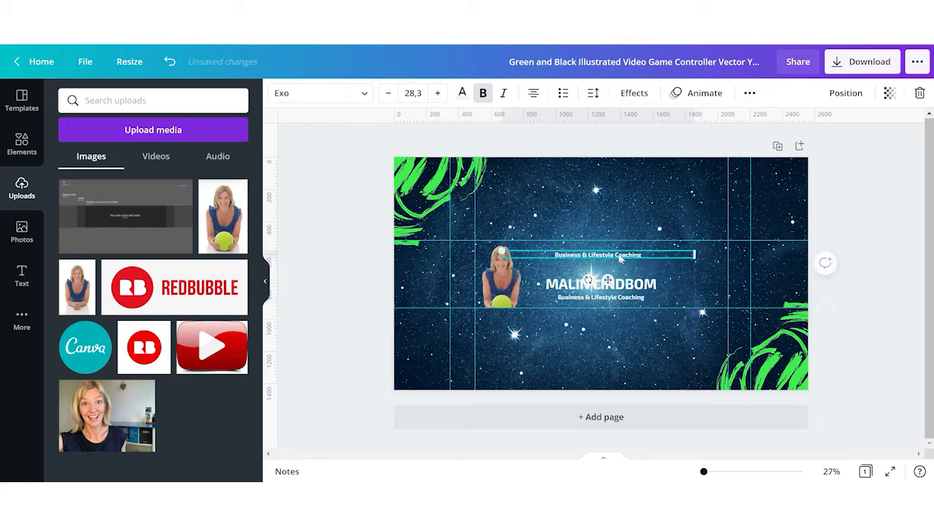
- Replace the copied line's text with "Welcome to"
{"action": "key", "text": "ctrl+a"}
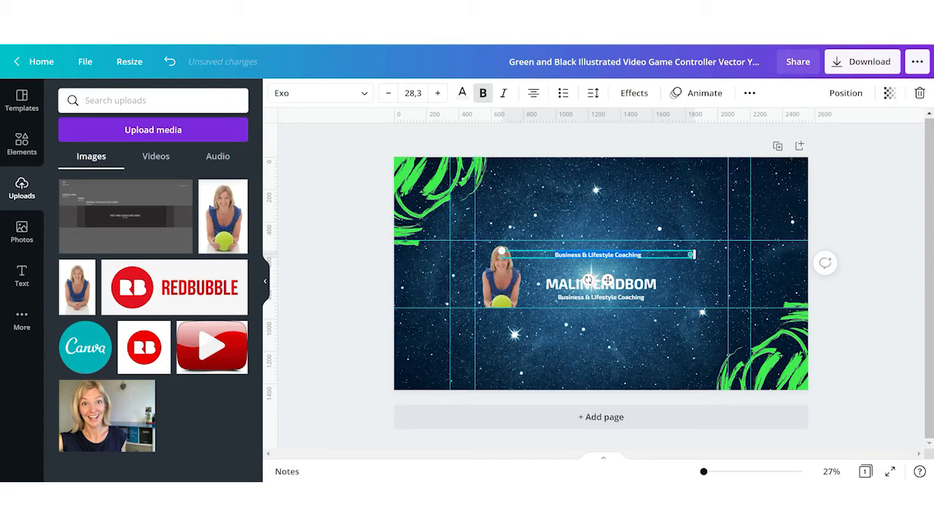
{"action": "type", "text": "Wel"}
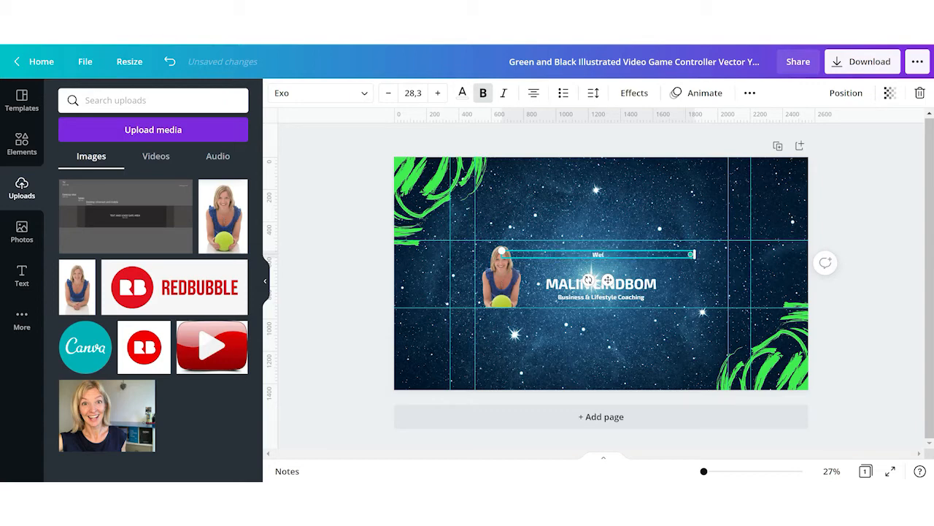
{"action": "type", "text": "come to"}
- Nudge the name title and the subtitle slightly upward to tighten the spacing
{"action": "left_click", "coordinate": [881, 201]}
{"action": "left_click_drag", "start_coordinate": [603, 281], "coordinate": [604, 270]}
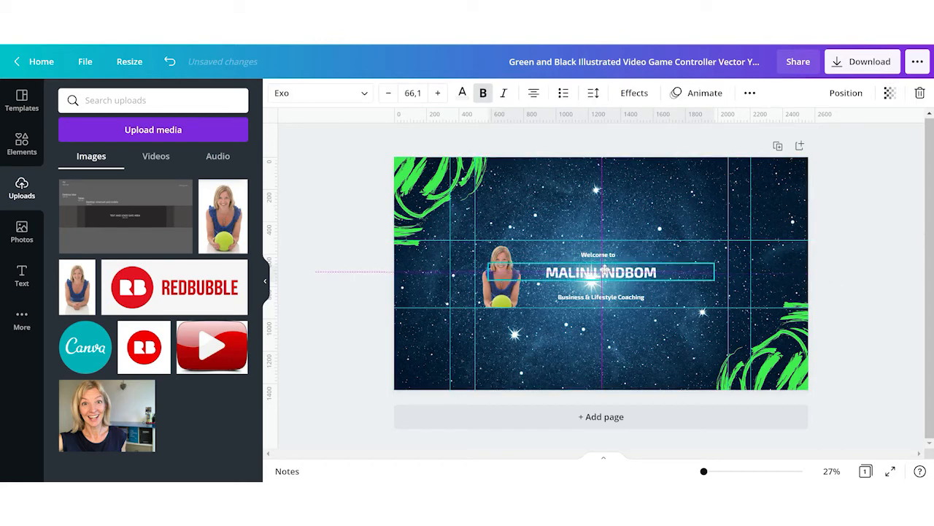
{"action": "left_click", "coordinate": [618, 297]}
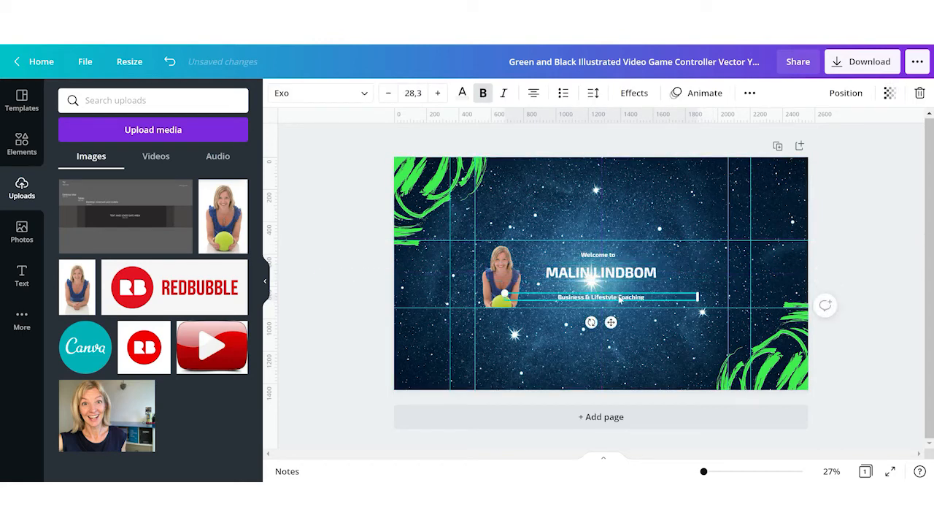
{"action": "left_click_drag", "start_coordinate": [619, 300], "coordinate": [619, 293]}
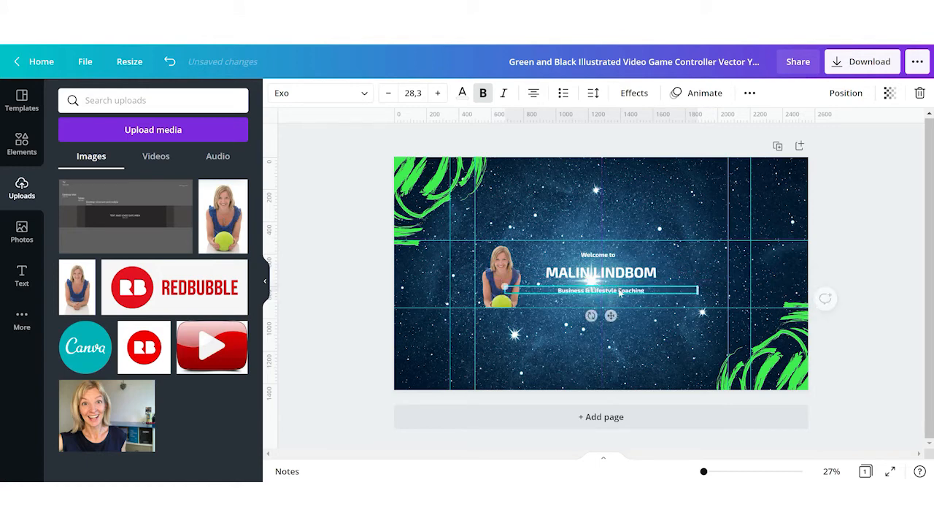
{"action": "left_click", "coordinate": [749, 93]}
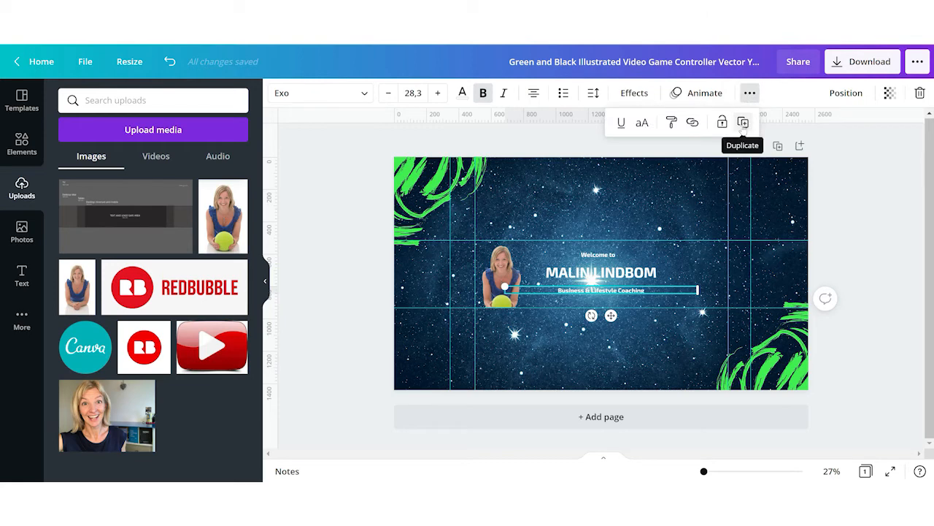
{"action": "left_click", "coordinate": [743, 123]}
{"action": "key", "text": "ctrl+z"}
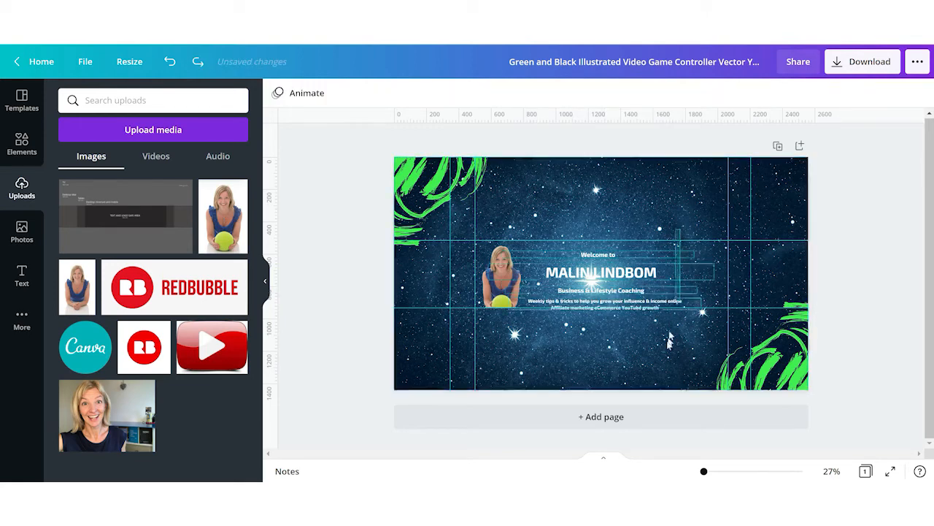
- Select all the text lines together and align them to each other's center
{"action": "left_click_drag", "start_coordinate": [681, 229], "coordinate": [618, 344]}
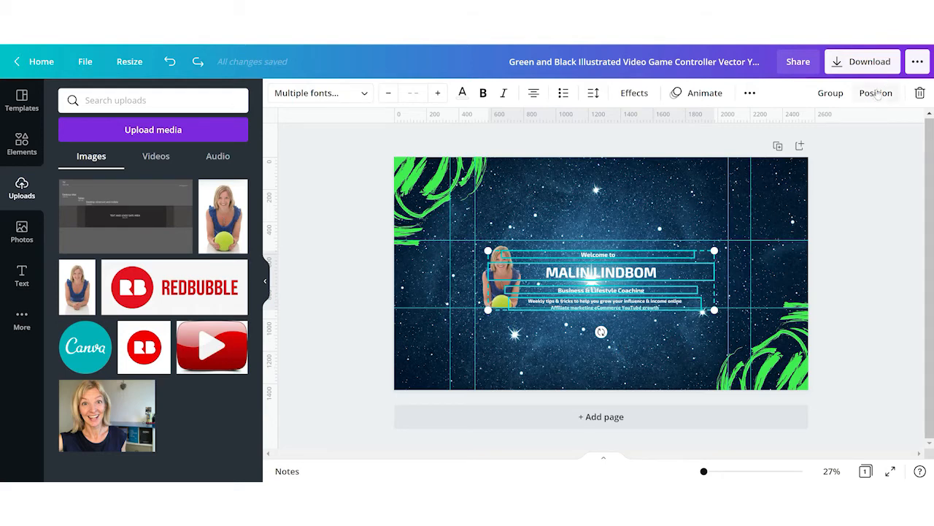
{"action": "left_click", "coordinate": [877, 94]}
{"action": "left_click", "coordinate": [812, 230]}
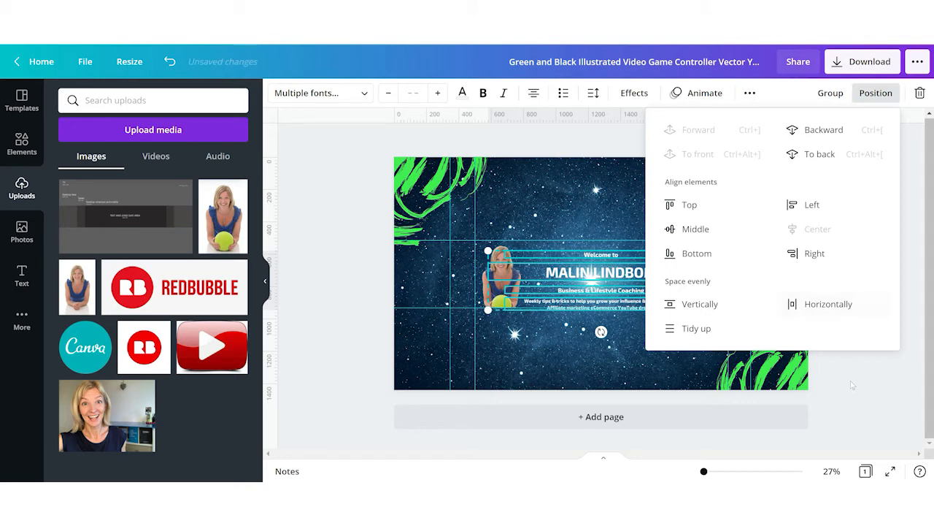
{"action": "left_click", "coordinate": [852, 385]}
{"action": "left_click", "coordinate": [852, 385]}
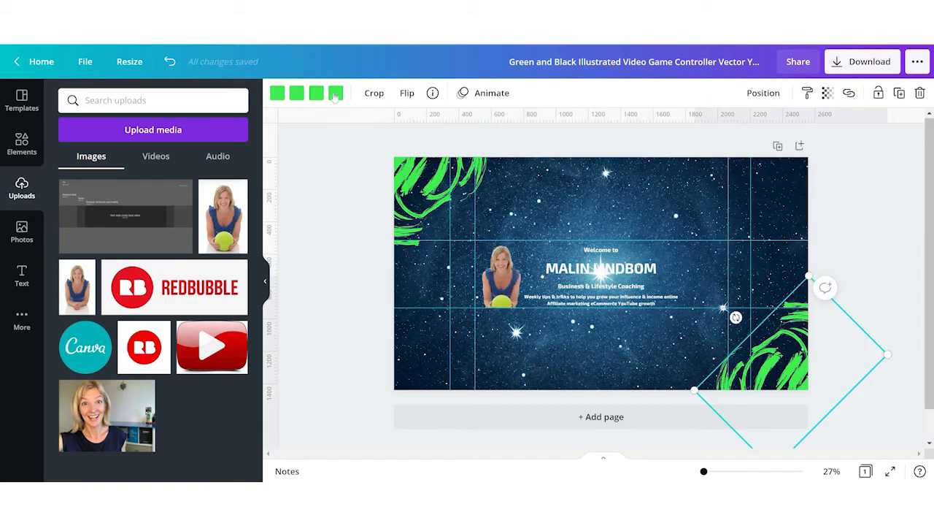
- Recolor one green shade of the corner brush graphics to dark blue and nudge both graphics slightly
{"action": "left_click", "coordinate": [335, 94]}
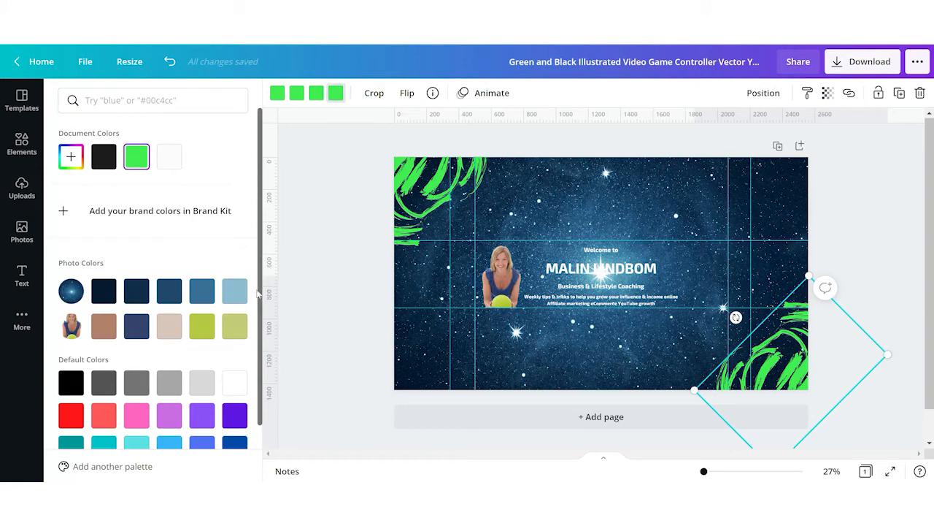
{"action": "left_click_drag", "start_coordinate": [261, 295], "coordinate": [257, 414]}
{"action": "left_click", "coordinate": [168, 417]}
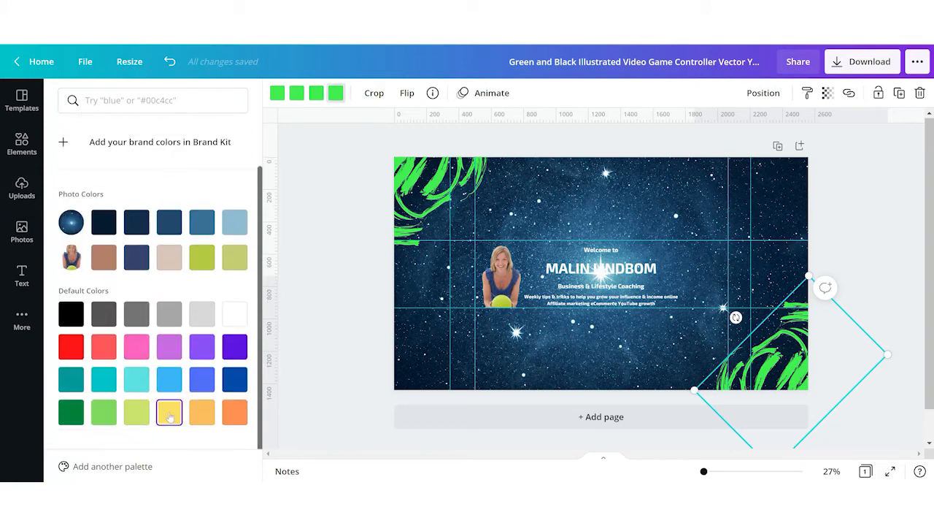
{"action": "left_click", "coordinate": [238, 384]}
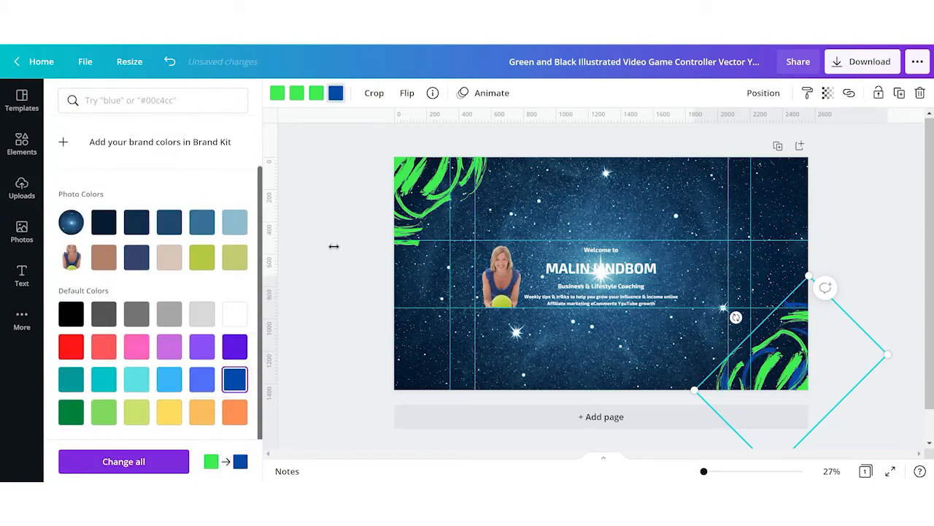
{"action": "left_click", "coordinate": [425, 196]}
{"action": "left_click_drag", "start_coordinate": [423, 179], "coordinate": [427, 187]}
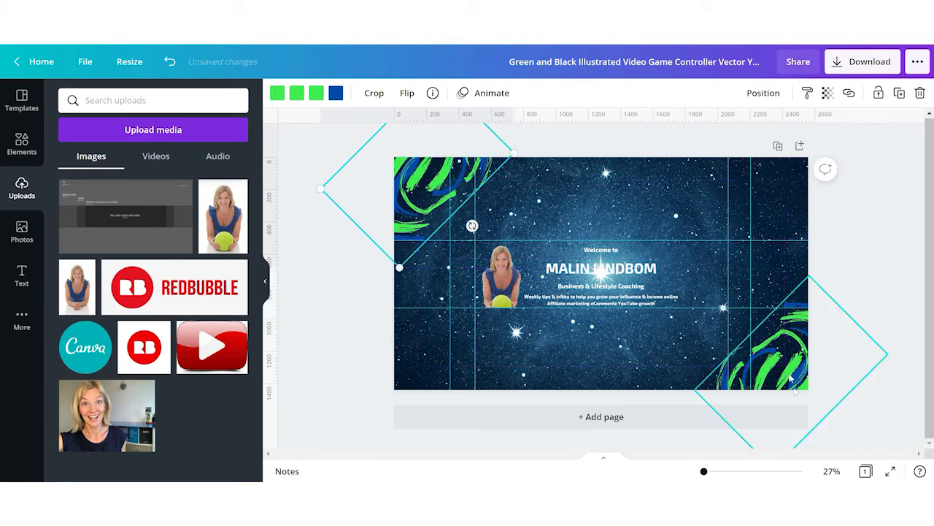
{"action": "left_click_drag", "start_coordinate": [775, 357], "coordinate": [778, 363]}
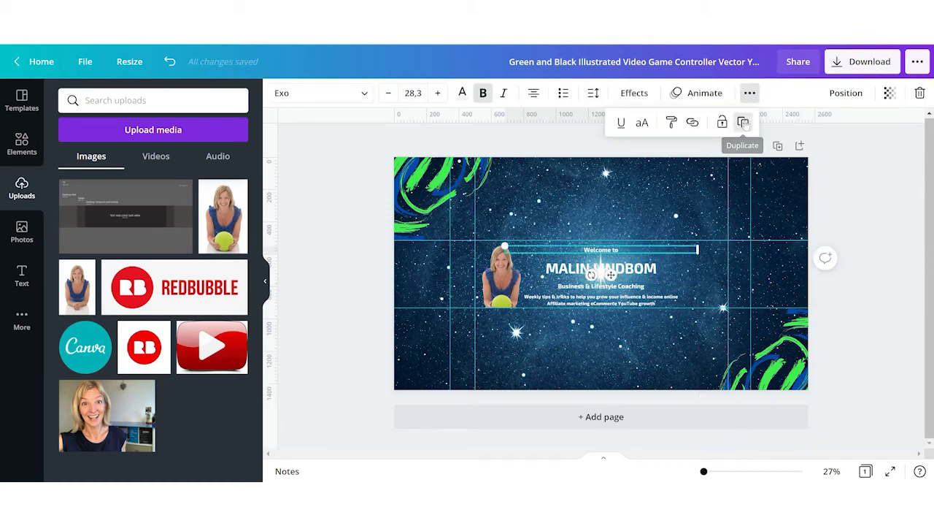
- Duplicate the "Welcome to" line, move the copy to the banner's right side and change it to "Click to subscribe"
{"action": "left_click", "coordinate": [744, 123]}
{"action": "left_click_drag", "start_coordinate": [652, 254], "coordinate": [820, 254]}
{"action": "double_click", "coordinate": [789, 252]}
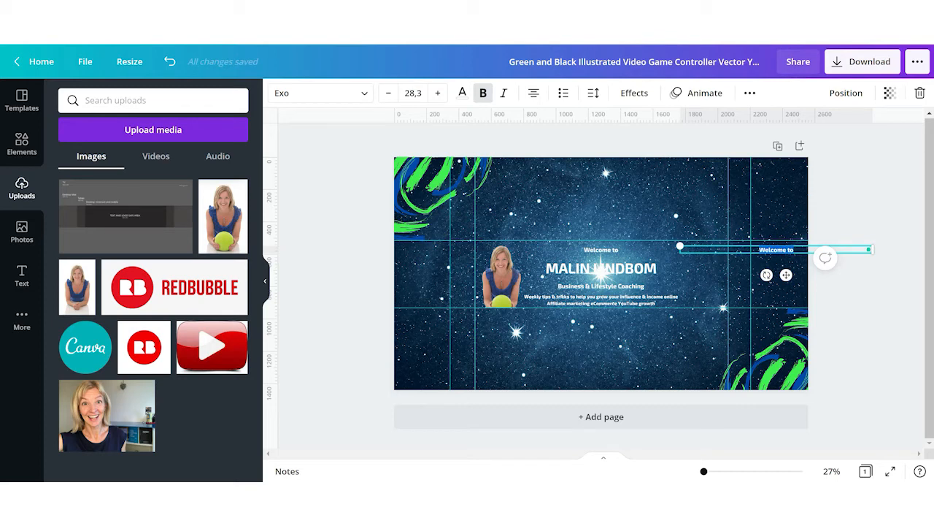
{"action": "type", "text": "Click to subscribe"}
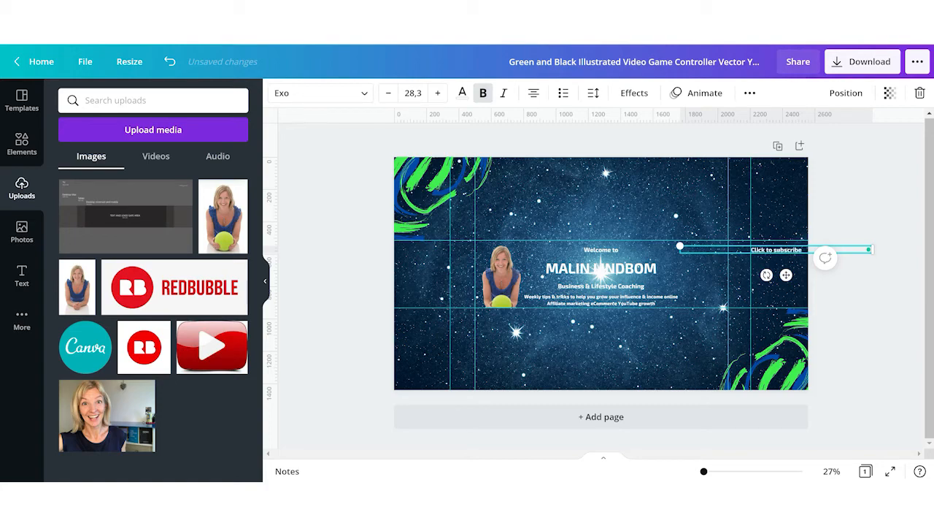
- Add the YouTube play button image, remove its background, shrink it beside the title's right end and tilt it about 7°
{"action": "left_click", "coordinate": [862, 183]}
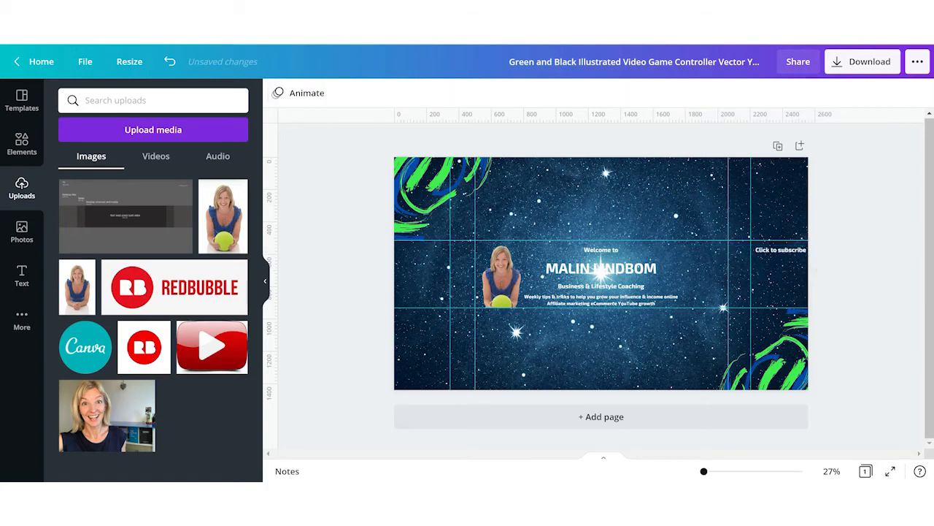
{"action": "left_click_drag", "start_coordinate": [704, 473], "coordinate": [705, 471]}
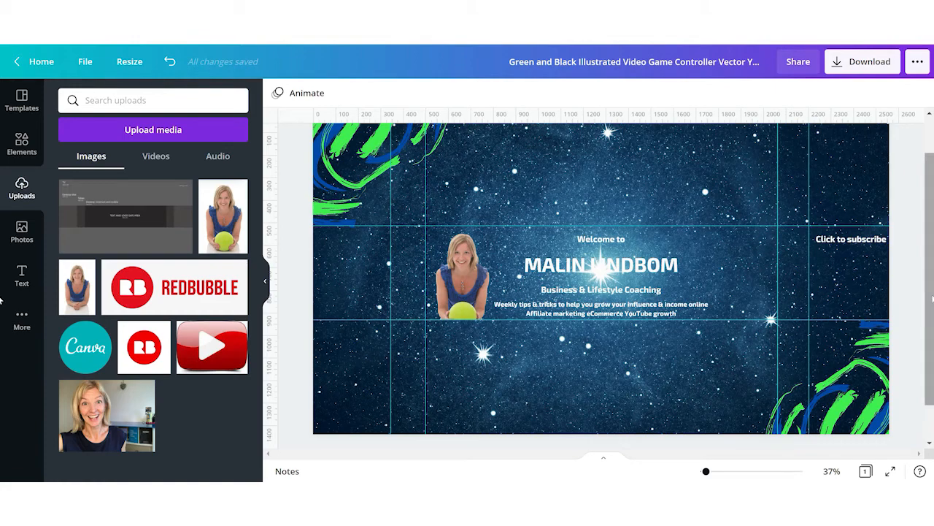
{"action": "left_click", "coordinate": [195, 354]}
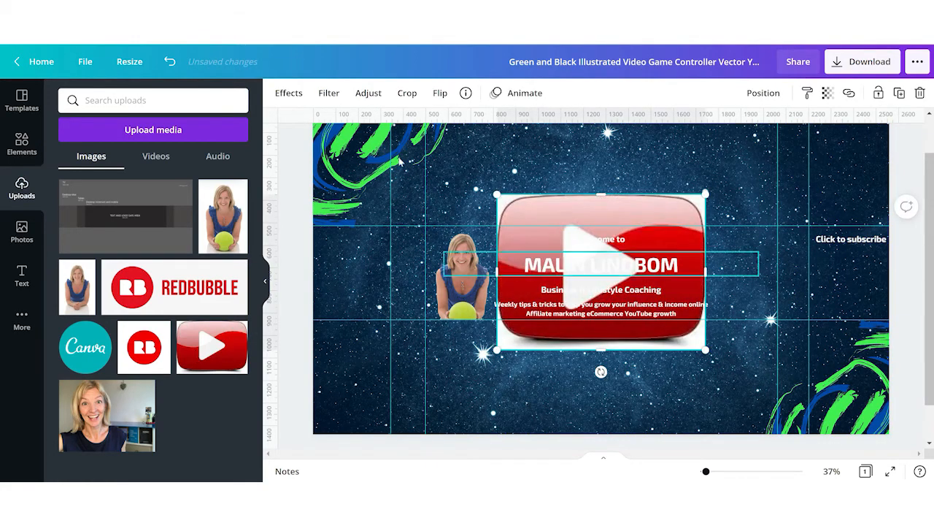
{"action": "left_click", "coordinate": [285, 92]}
{"action": "left_click", "coordinate": [181, 128]}
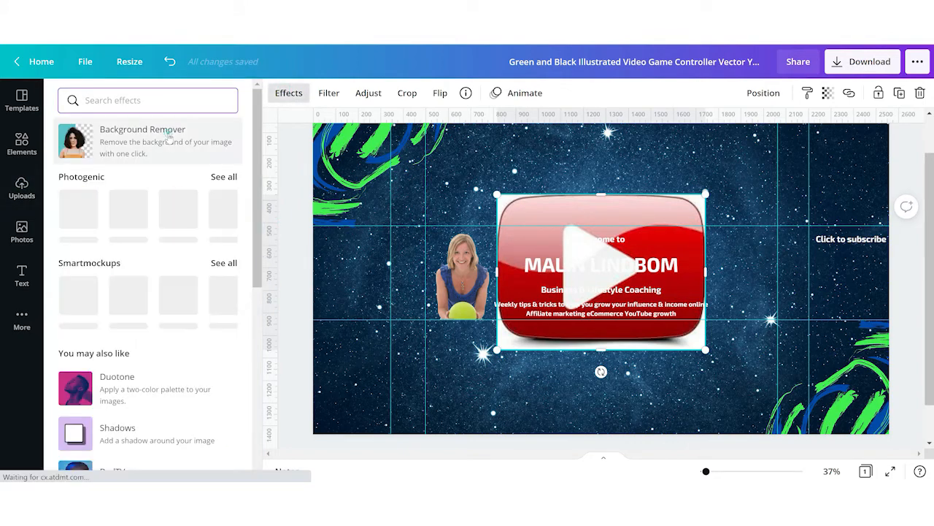
{"action": "left_click_drag", "start_coordinate": [496, 349], "coordinate": [732, 260]}
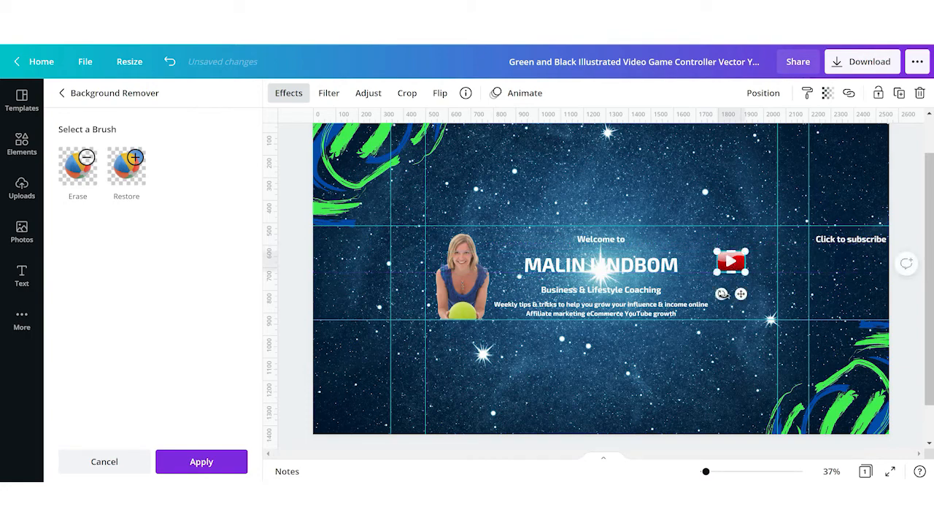
{"action": "left_click_drag", "start_coordinate": [721, 293], "coordinate": [719, 295]}
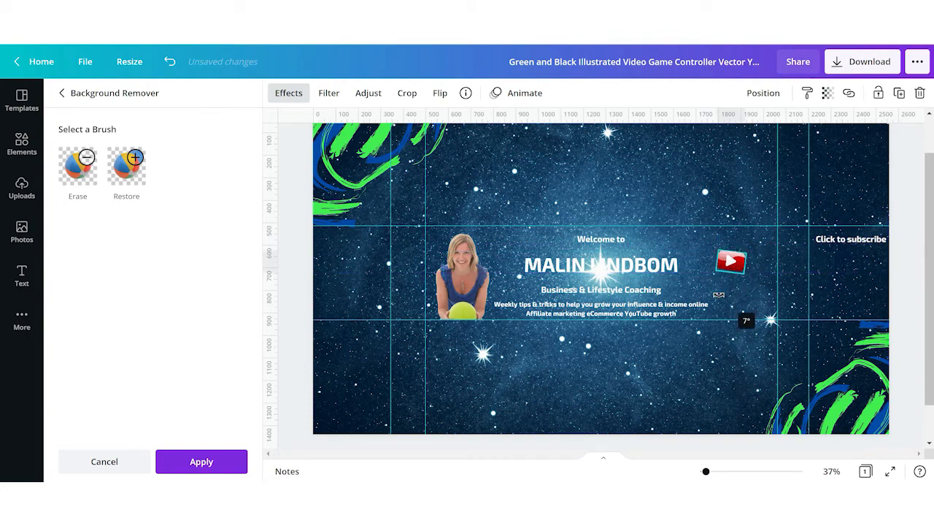
- Add the curly arrow graphic from recently used elements, shrink and rotate it to point down under "Click to subscribe"
{"action": "left_click", "coordinate": [22, 144]}
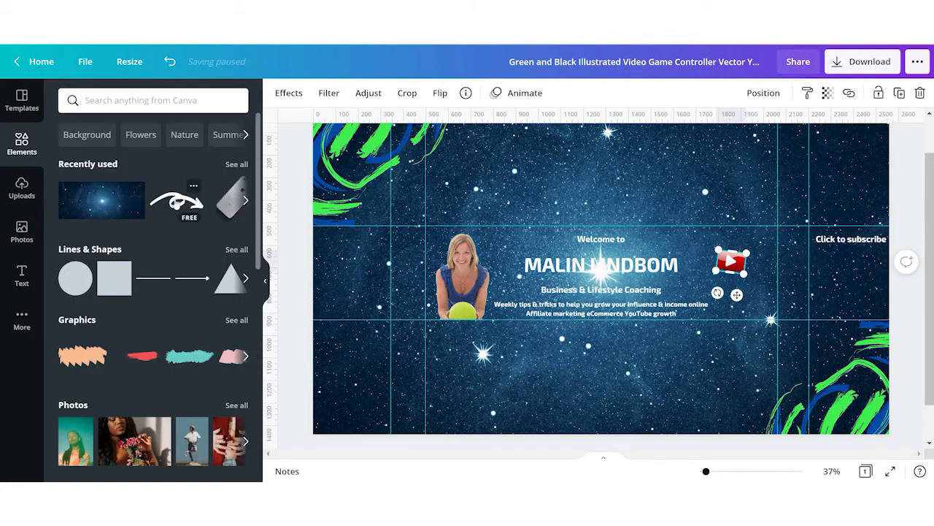
{"action": "left_click", "coordinate": [177, 201]}
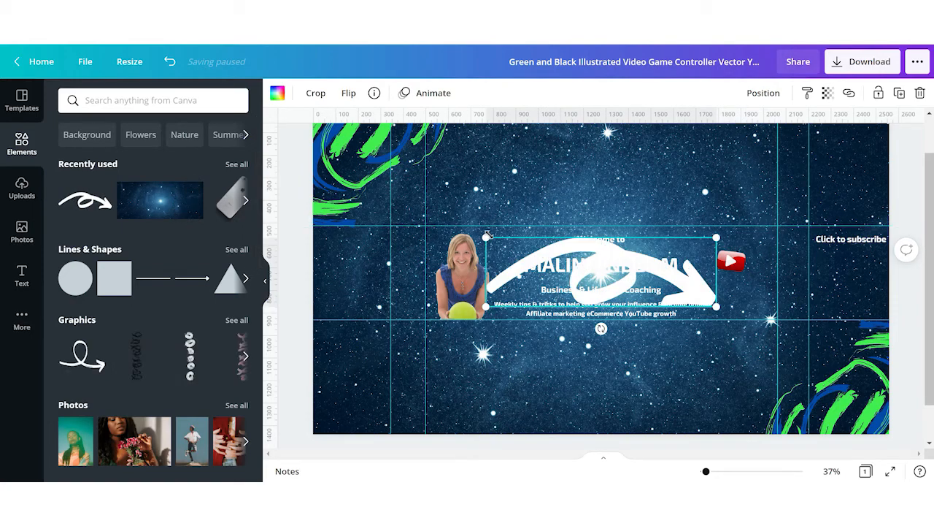
{"action": "left_click_drag", "start_coordinate": [626, 246], "coordinate": [666, 251]}
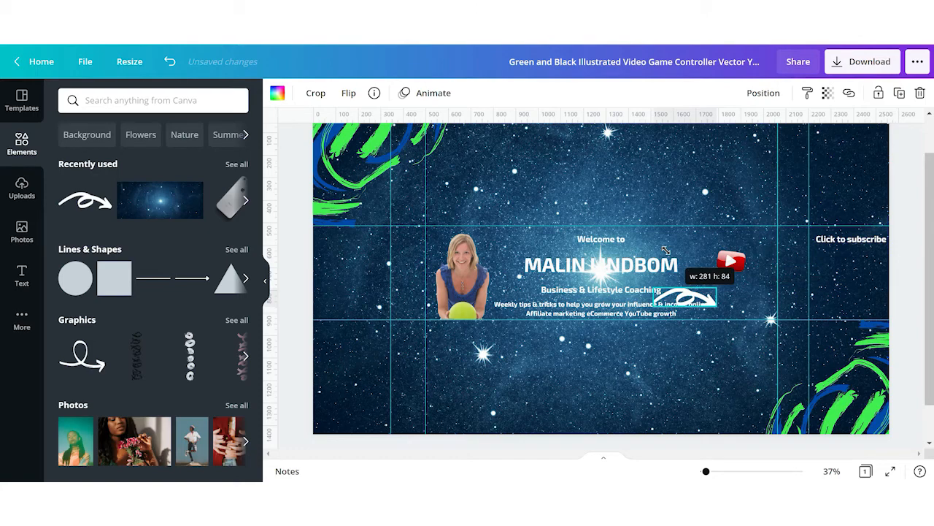
{"action": "left_click_drag", "start_coordinate": [689, 299], "coordinate": [857, 259]}
{"action": "left_click_drag", "start_coordinate": [836, 293], "coordinate": [642, 252]}
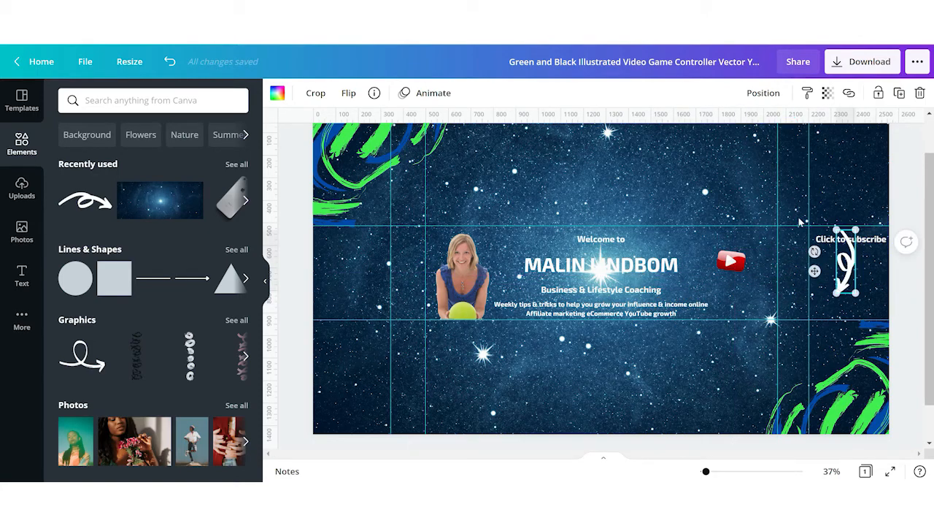
{"action": "left_click_drag", "start_coordinate": [854, 230], "coordinate": [816, 266]}
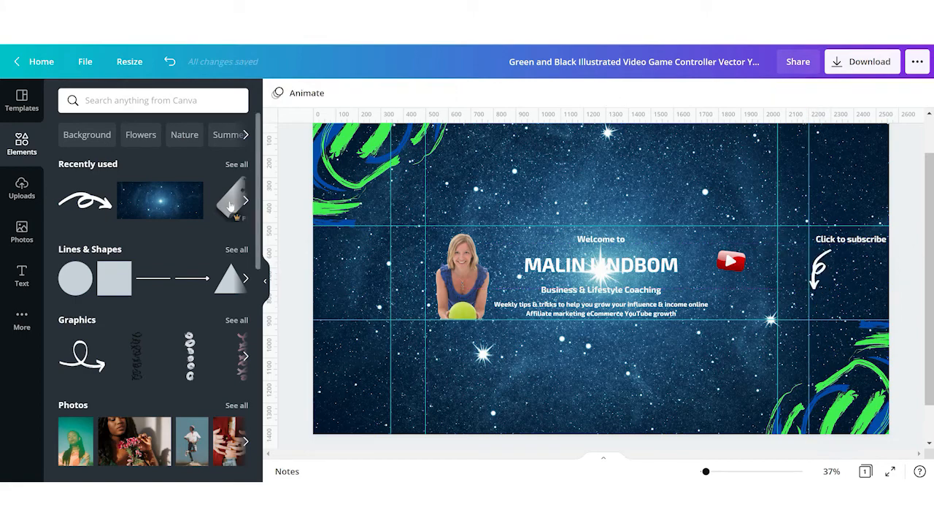
- Add the silver phone image from recently used elements, shrink it and place it just below the YouTube logo
{"action": "left_click", "coordinate": [231, 206]}
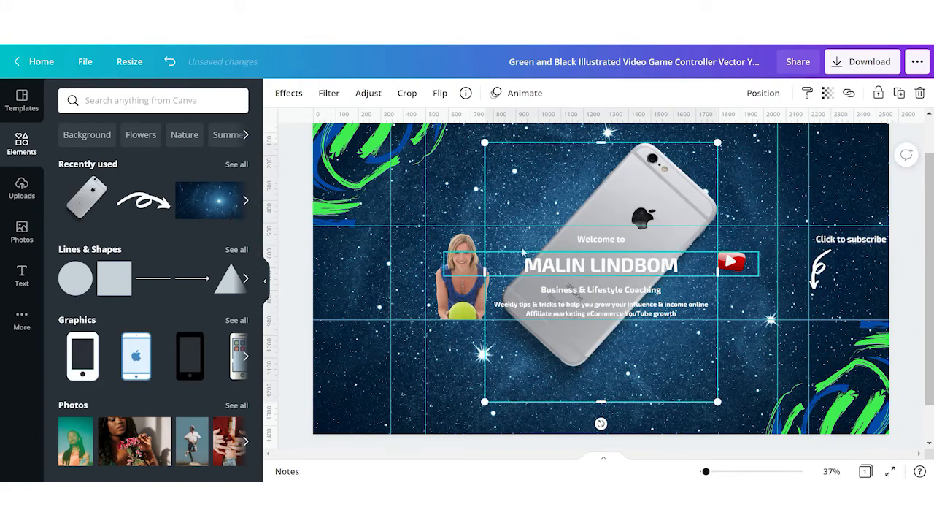
{"action": "left_click_drag", "start_coordinate": [485, 143], "coordinate": [699, 330]}
{"action": "left_click_drag", "start_coordinate": [700, 377], "coordinate": [731, 319]}
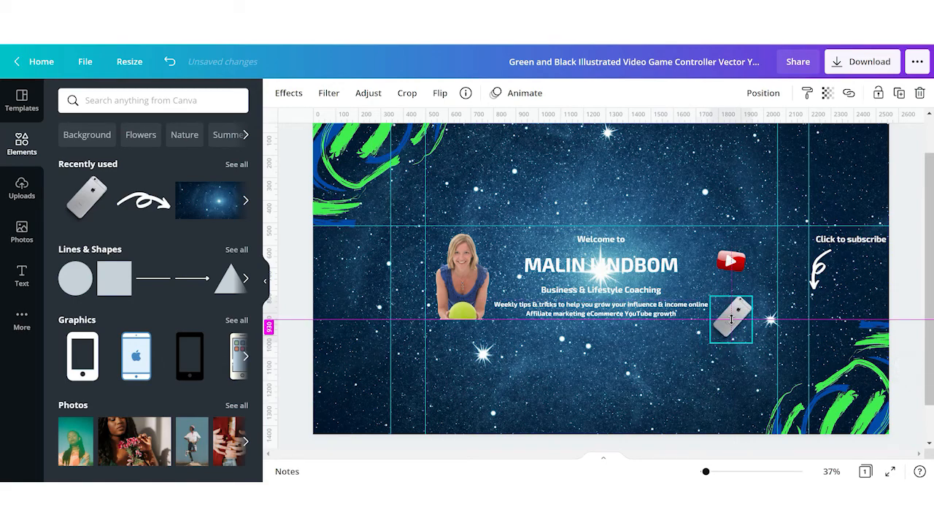
{"action": "left_click_drag", "start_coordinate": [732, 319], "coordinate": [732, 319]}
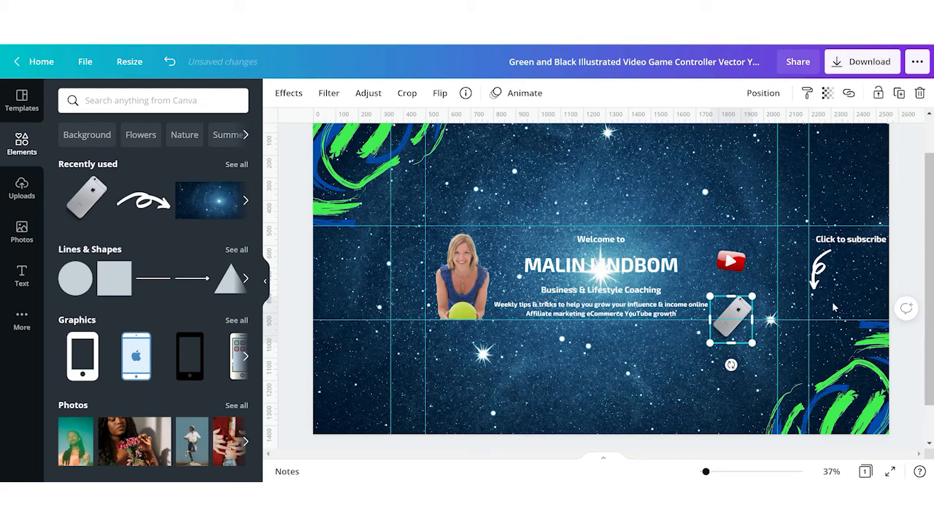
- Rename the design as "YT banner tutorial version"
{"action": "left_click", "coordinate": [900, 245]}
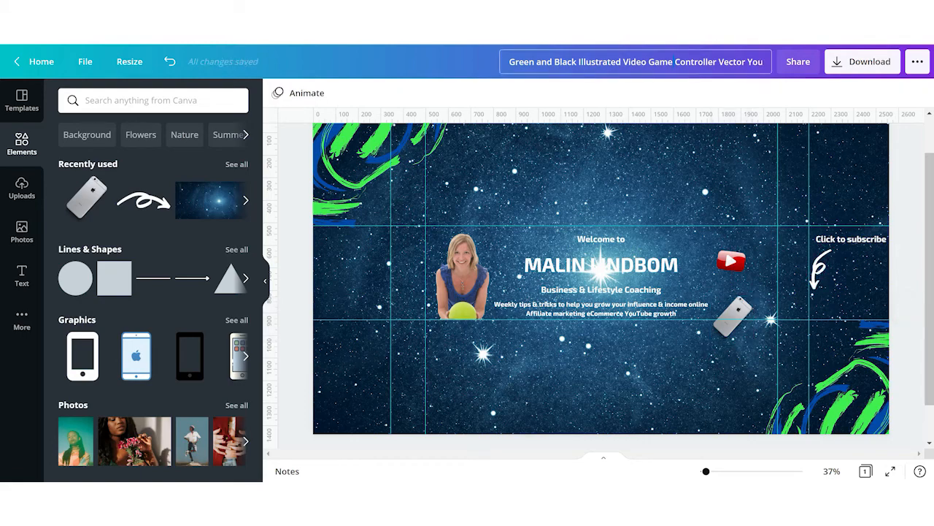
{"action": "key", "text": "BackSpace"}
{"action": "type", "text": "YT banner te"}
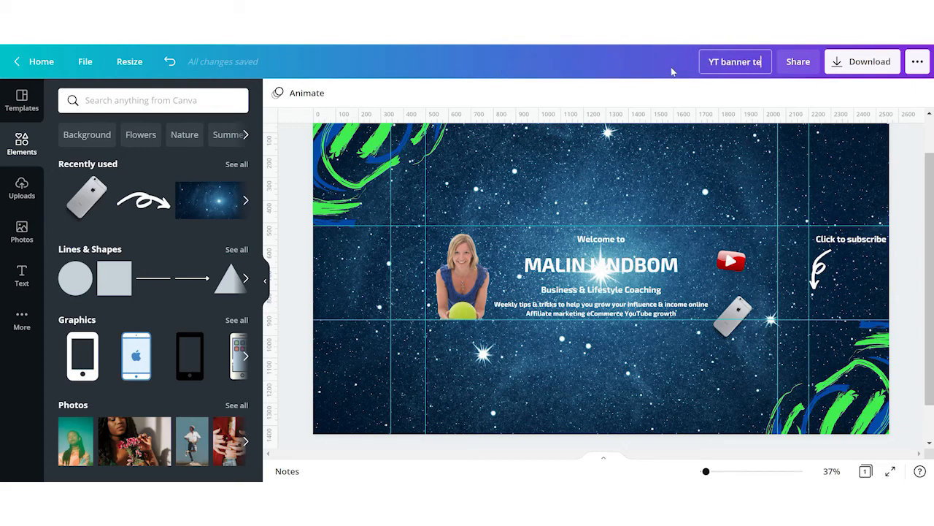
{"action": "key", "text": "BackSpace"}
{"action": "type", "text": "utorial version"}
{"action": "key", "text": "Return"}
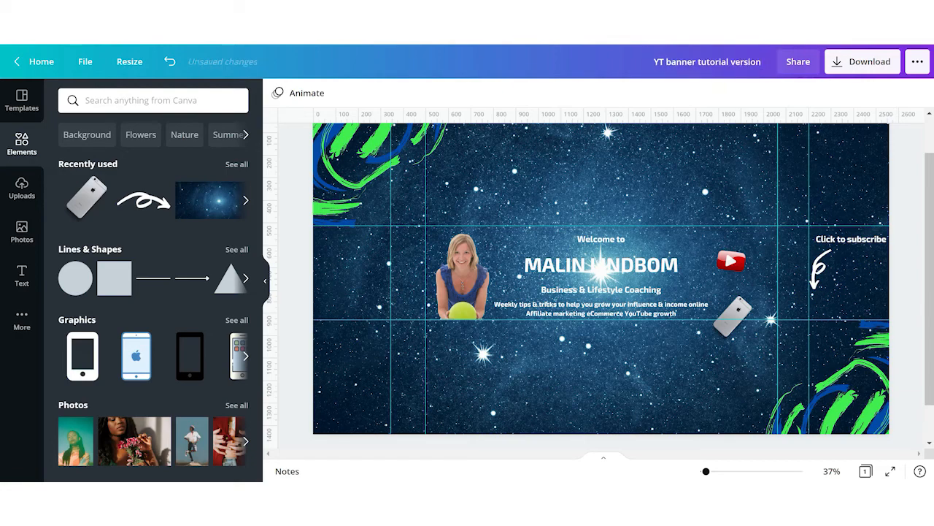
- Open the download options and choose JPG as the file type
{"action": "left_click", "coordinate": [873, 64]}
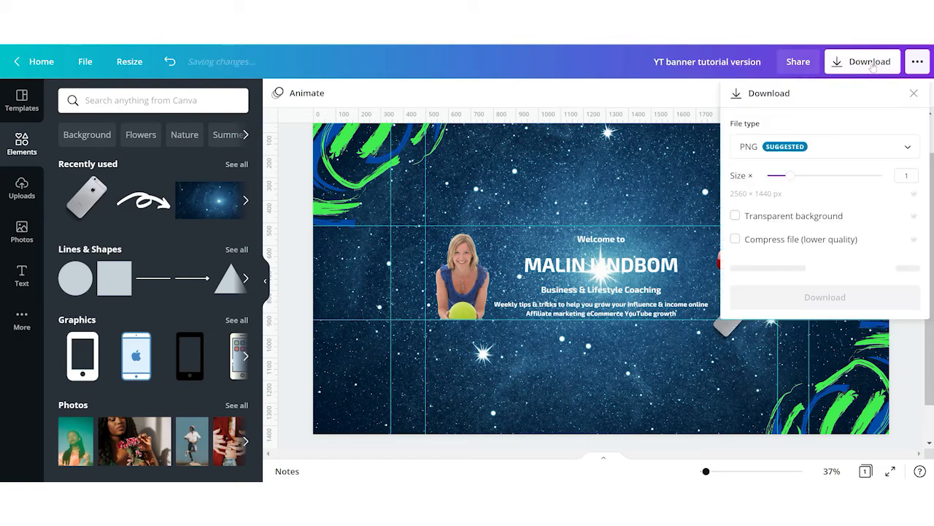
{"action": "left_click", "coordinate": [863, 147]}
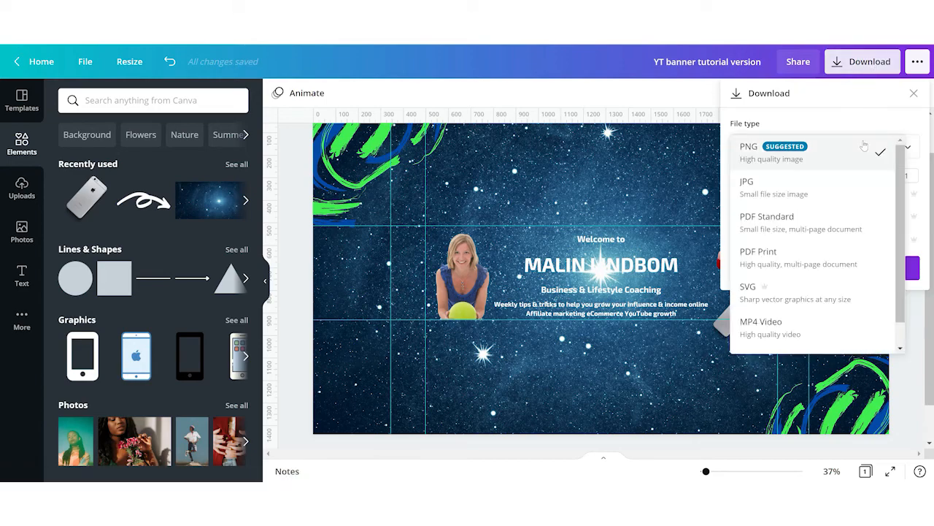
{"action": "left_click", "coordinate": [764, 191]}
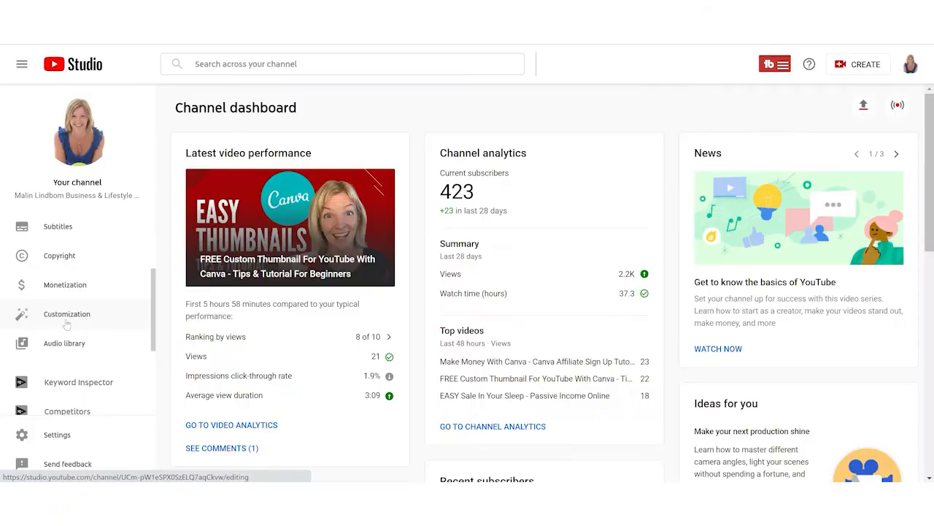
- Switch to YouTube Studio, open the channel's Branding customization and start changing the banner image
{"action": "left_click", "coordinate": [66, 313]}
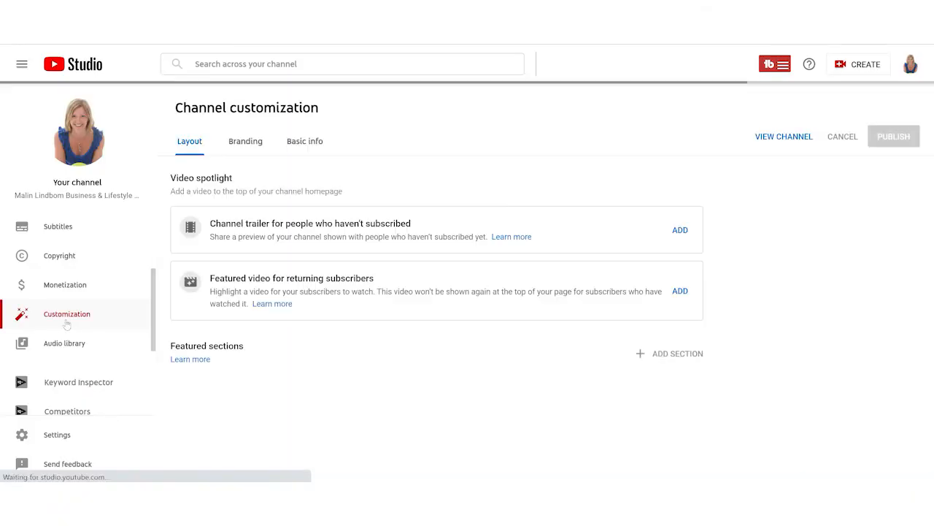
{"action": "left_click", "coordinate": [245, 143]}
{"action": "left_click", "coordinate": [377, 384]}
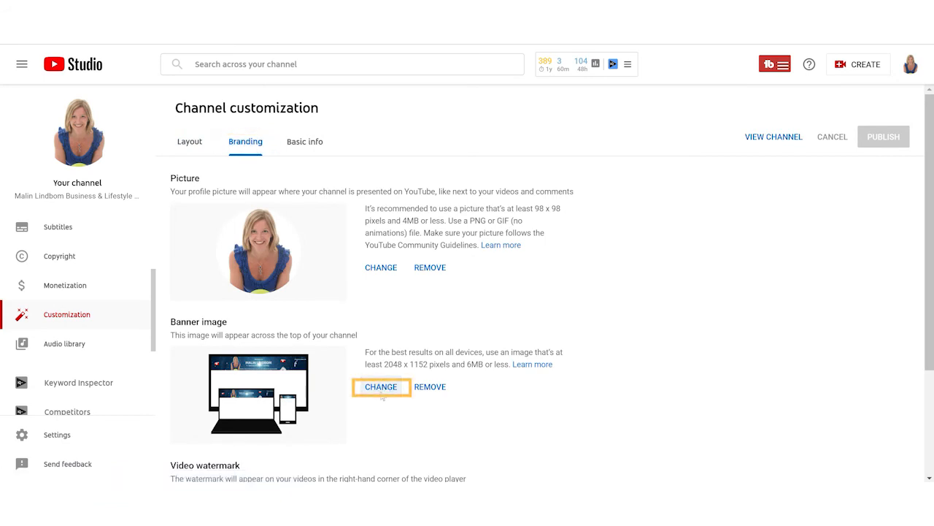
{"action": "double_click", "coordinate": [361, 82]}
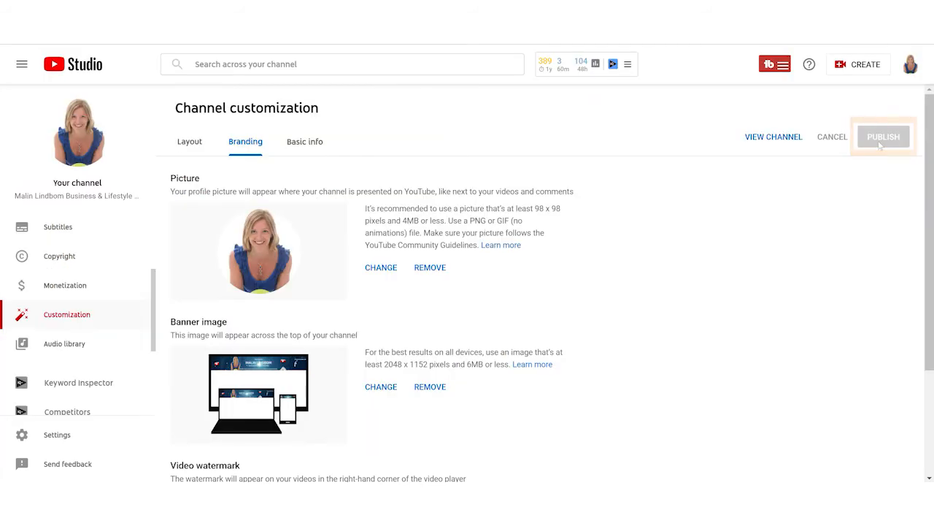